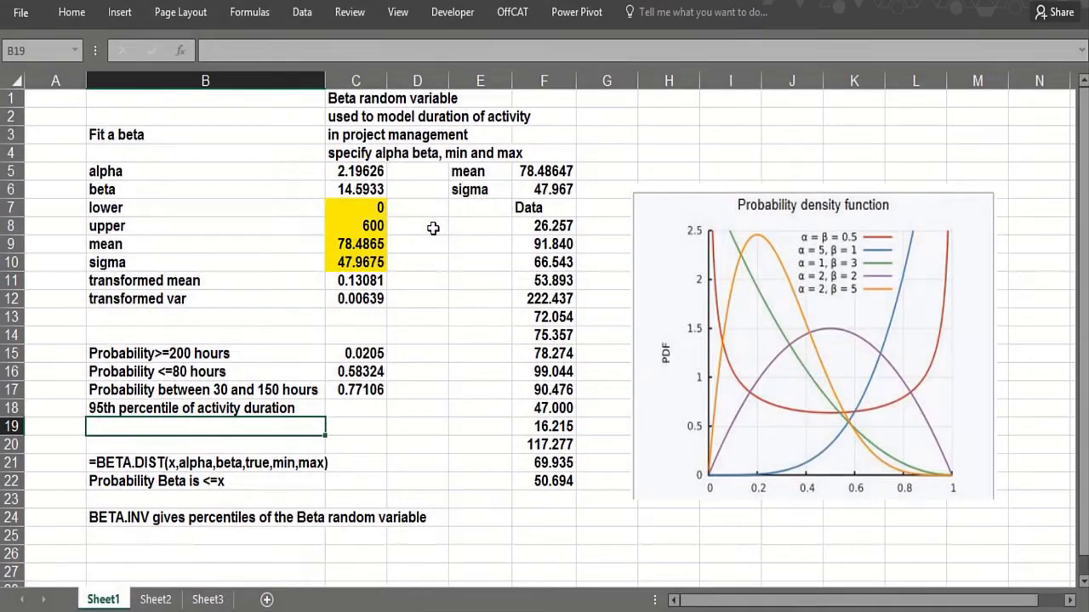
# - Review the worksheet's description notes, the alpha cell and the data values around F20
pyautogui.click(433, 227)
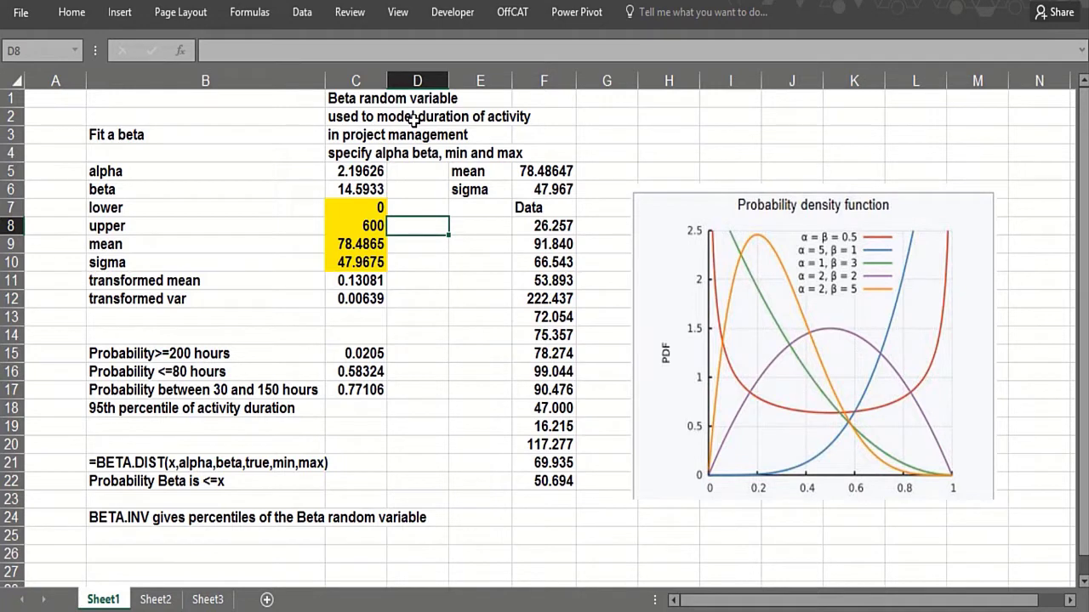
pyautogui.click(507, 230)
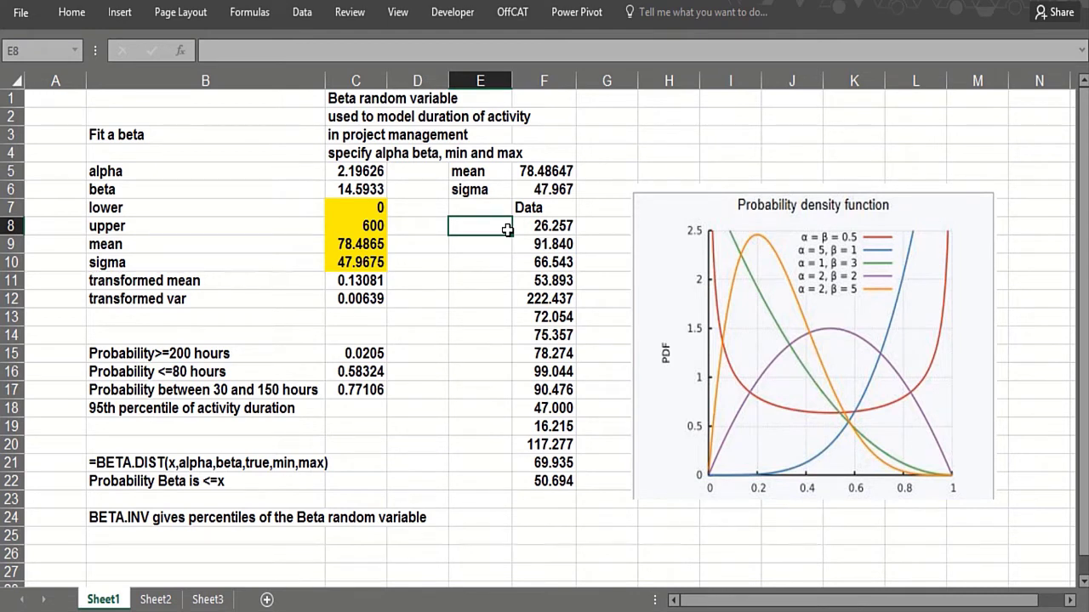
pyautogui.click(383, 99)
pyautogui.click(374, 118)
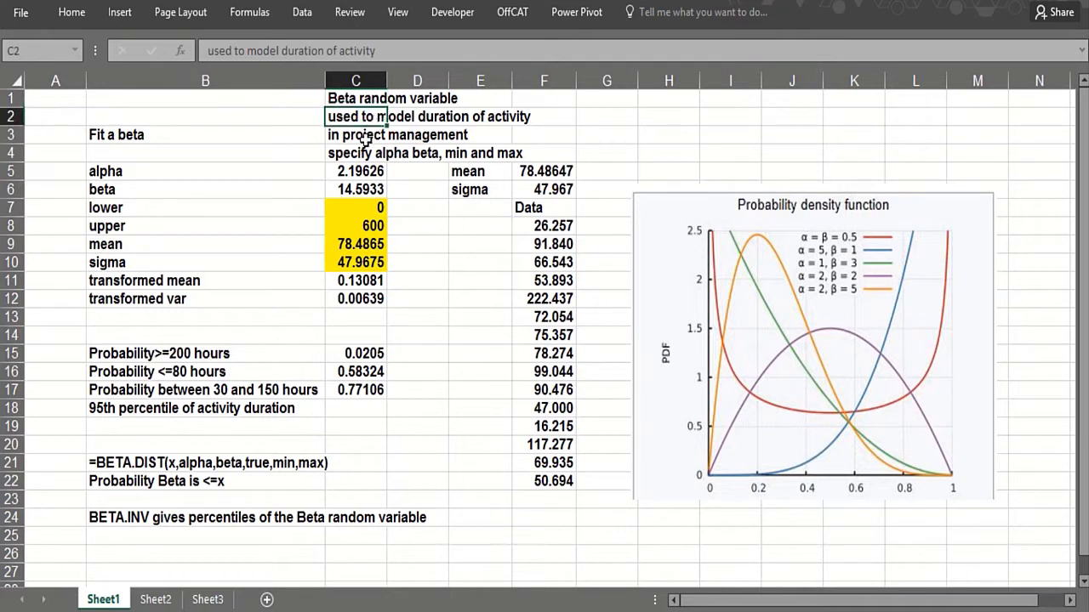
pyautogui.click(362, 153)
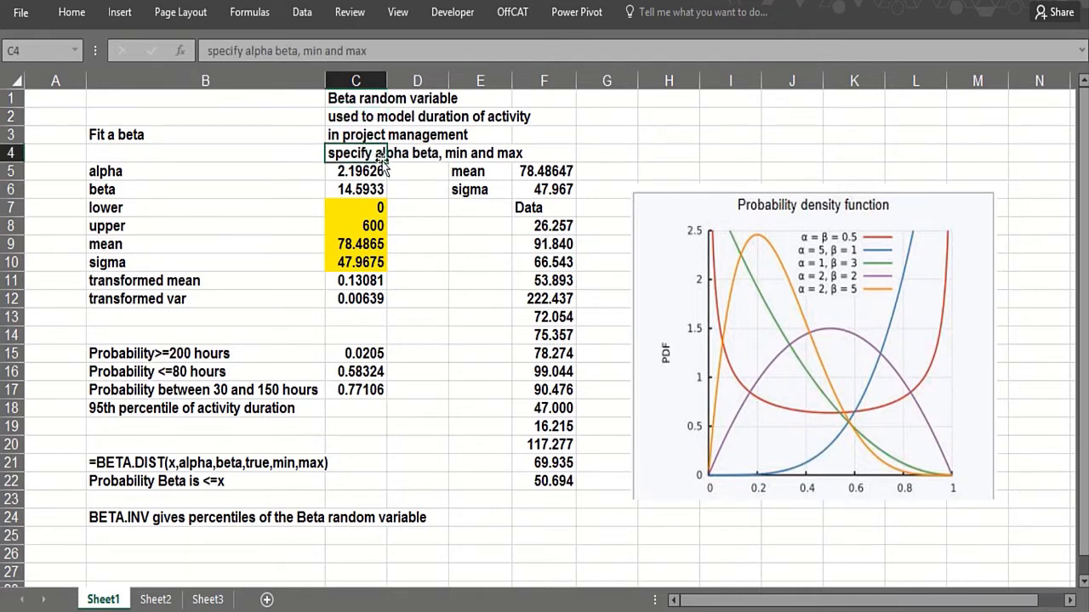
pyautogui.click(396, 171)
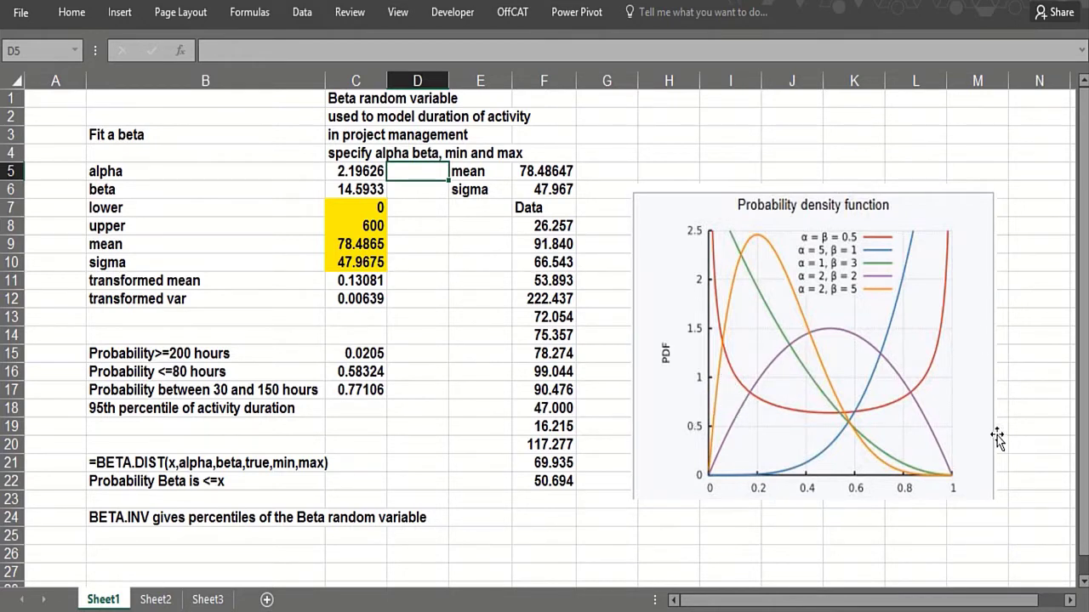
pyautogui.click(534, 443)
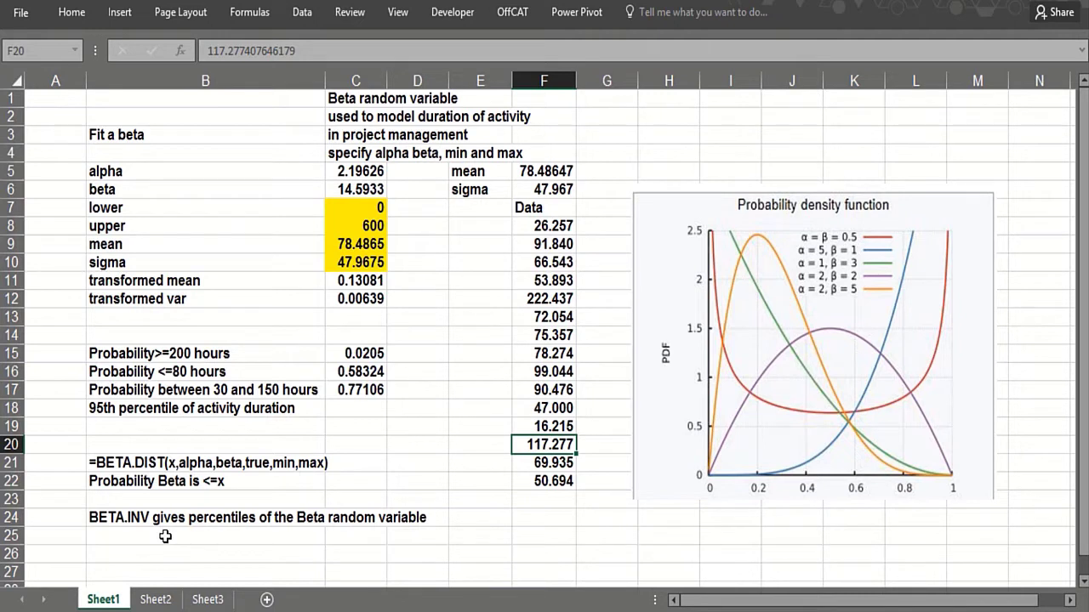
pyautogui.click(132, 535)
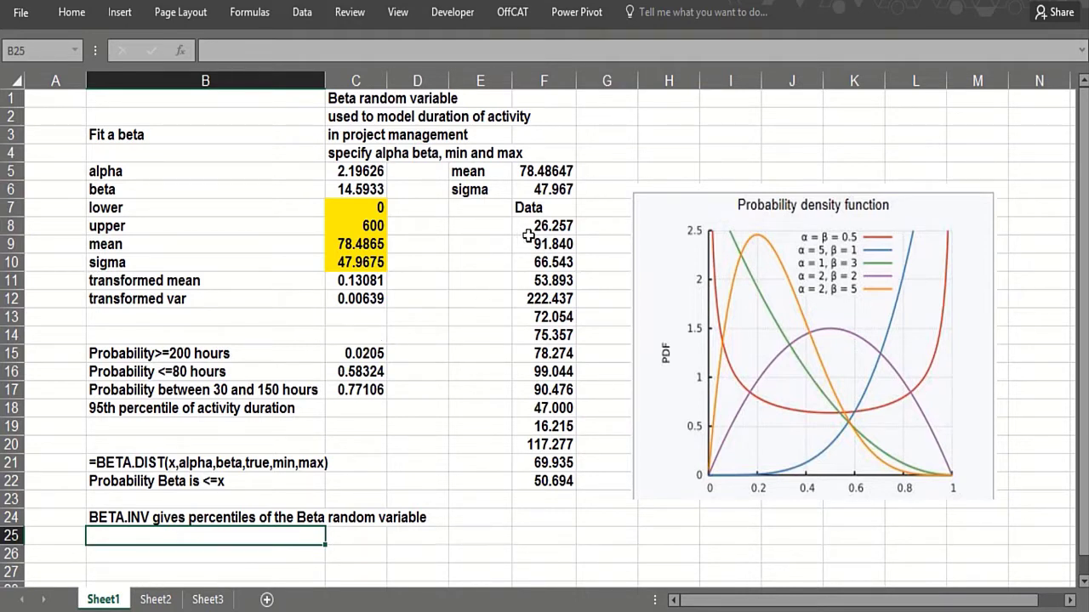
# - Inspect the formulas computing alpha, beta, and the data's mean and standard deviation
pyautogui.click(367, 173)
pyautogui.click(371, 189)
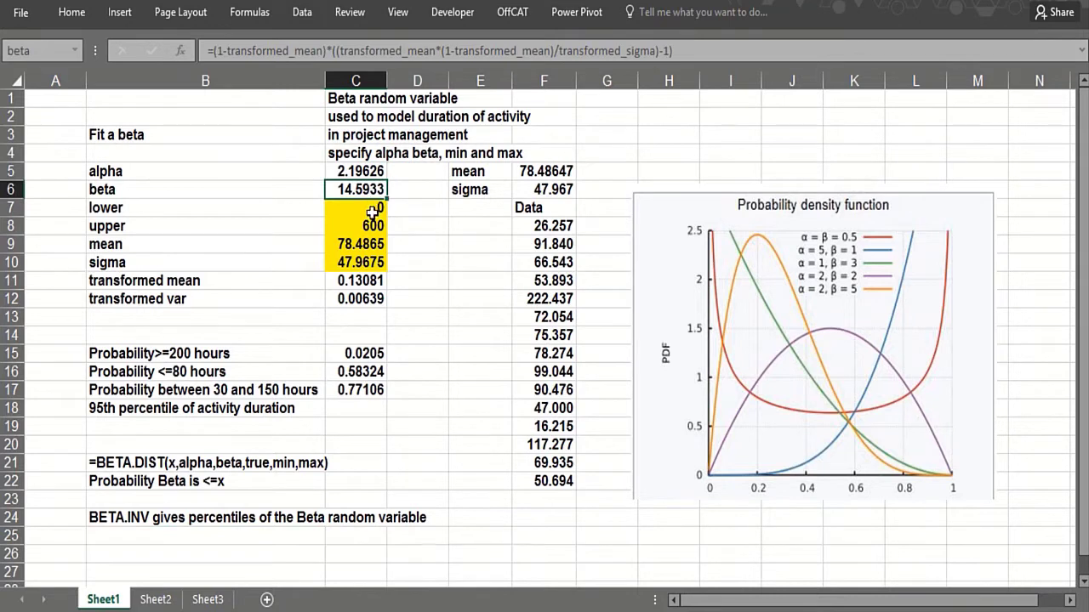
pyautogui.click(415, 238)
pyautogui.click(477, 288)
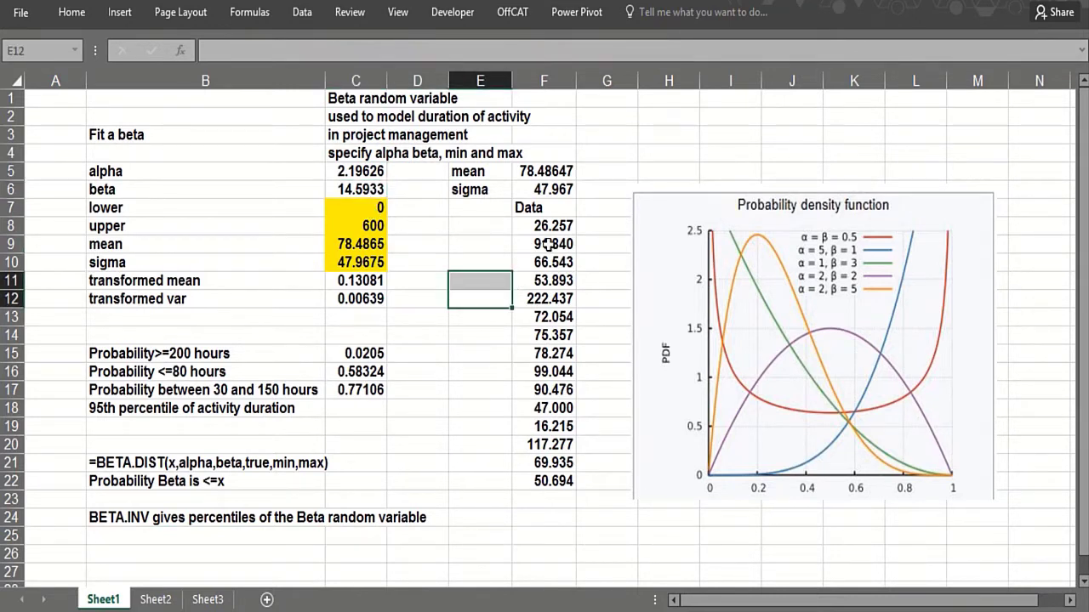
pyautogui.click(545, 228)
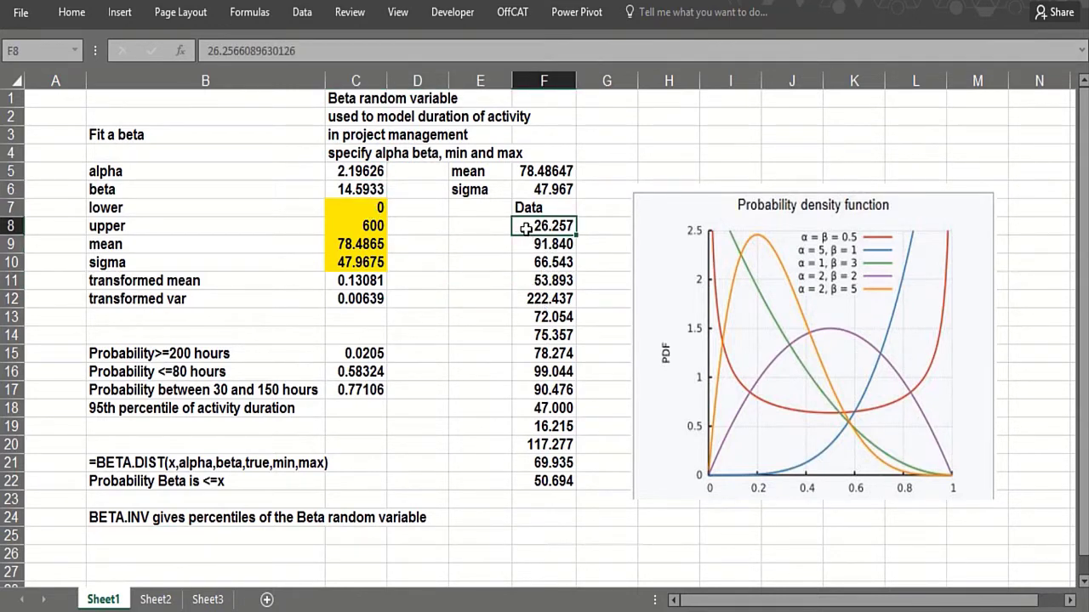
pyautogui.click(526, 264)
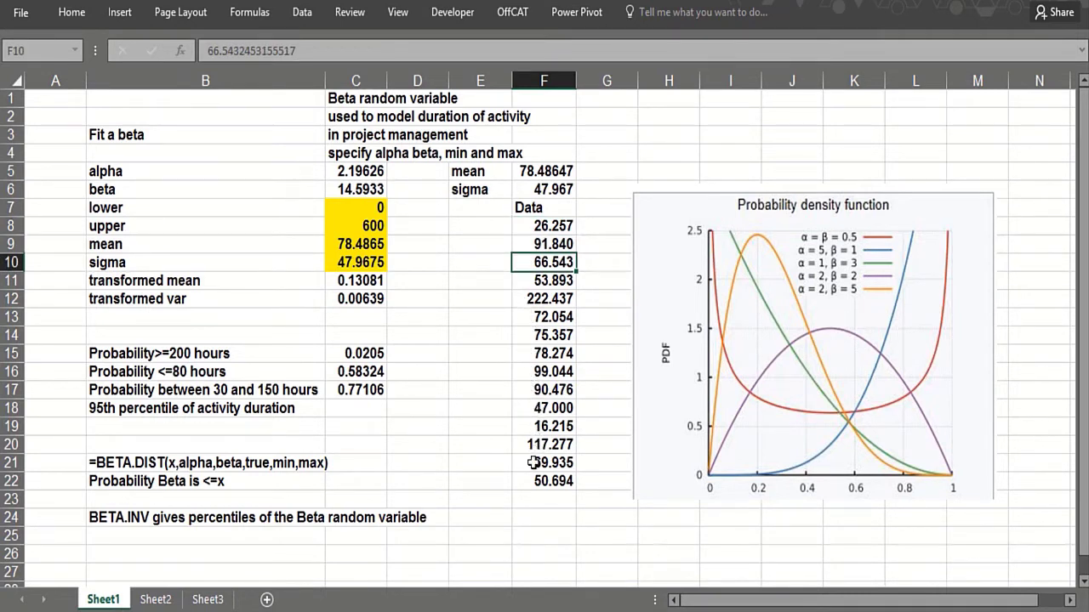
pyautogui.click(532, 173)
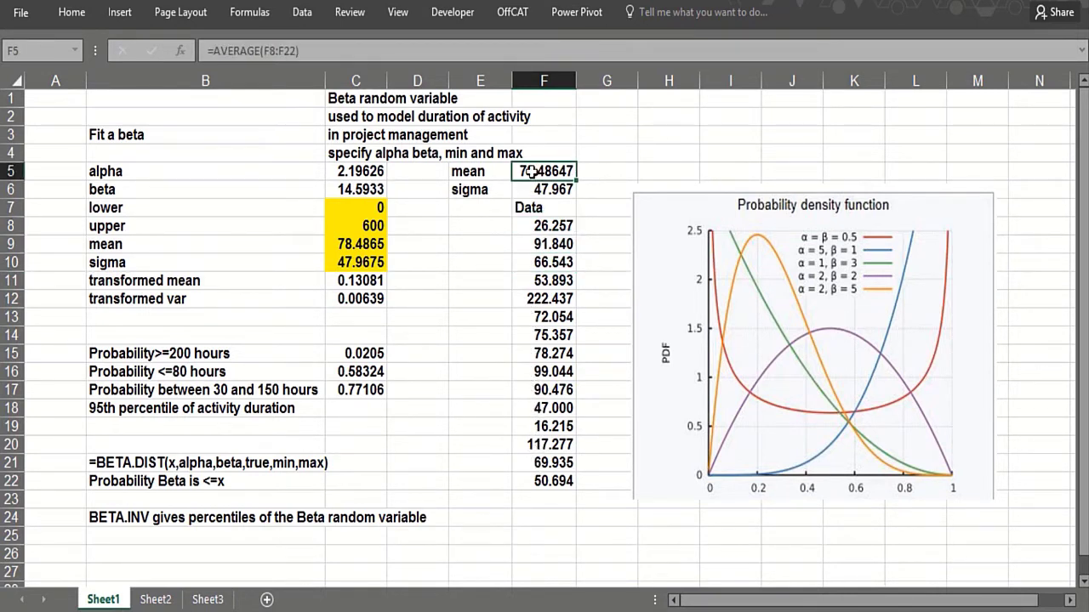
pyautogui.click(533, 191)
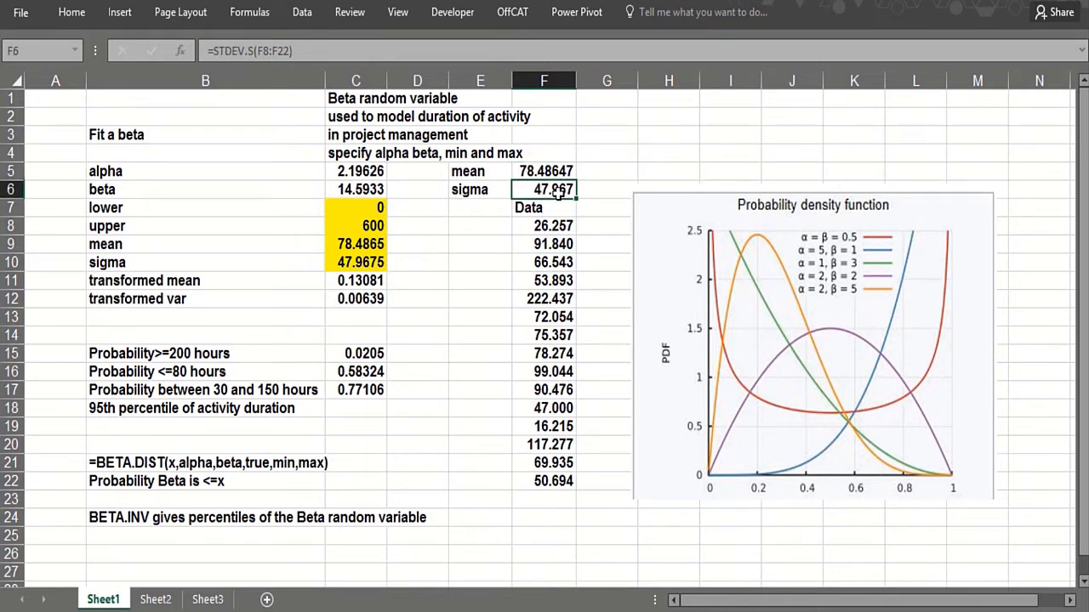
pyautogui.click(365, 176)
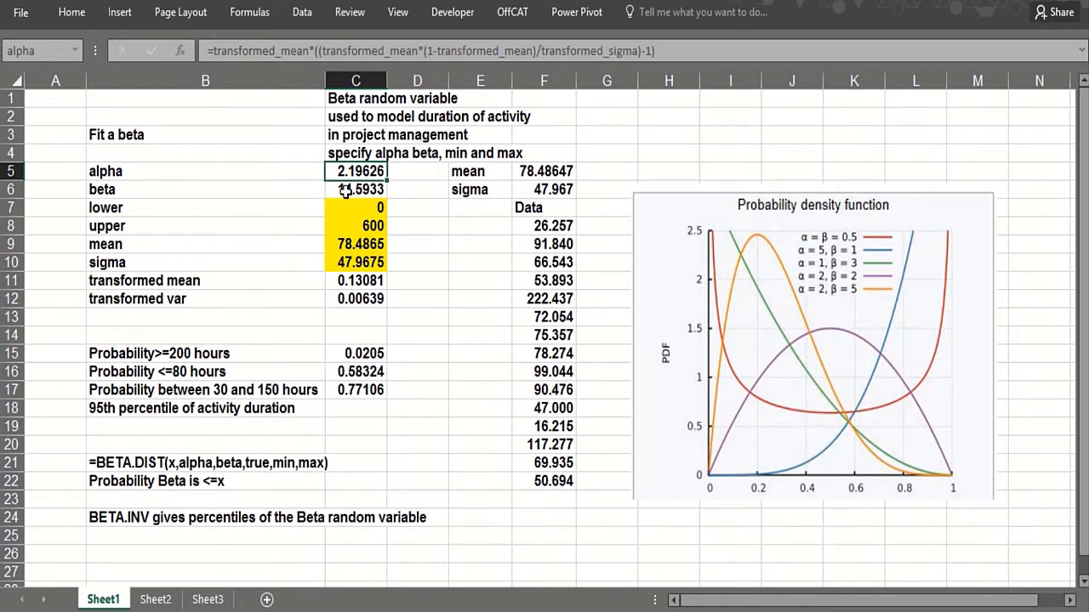
pyautogui.click(344, 192)
pyautogui.click(431, 305)
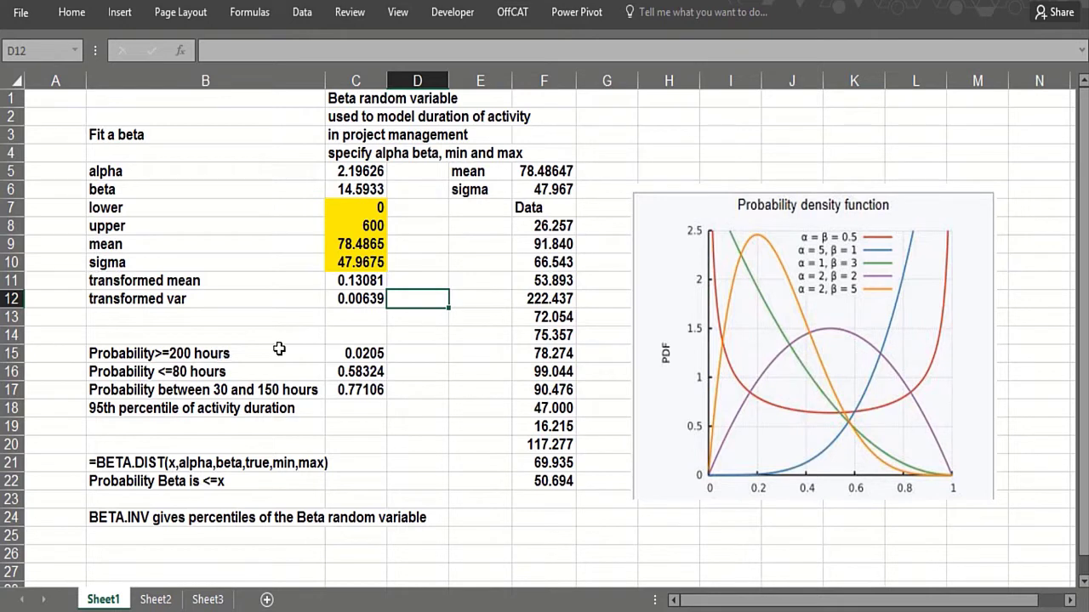
# - Review the probability labels and the existing between-30-and-150-hours BETA.DIST formula
pyautogui.click(410, 356)
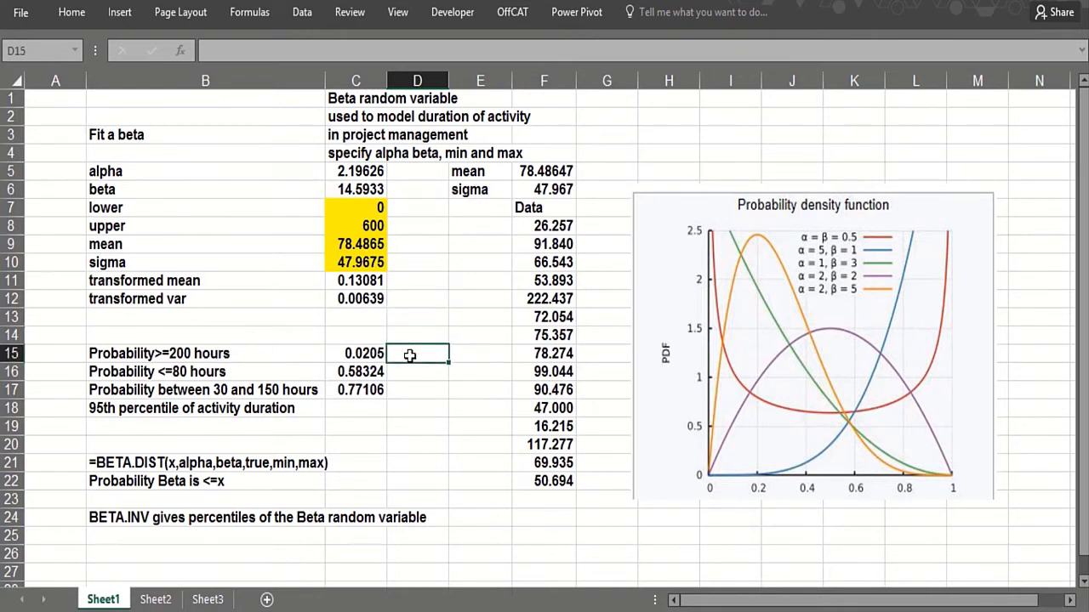
pyautogui.click(235, 374)
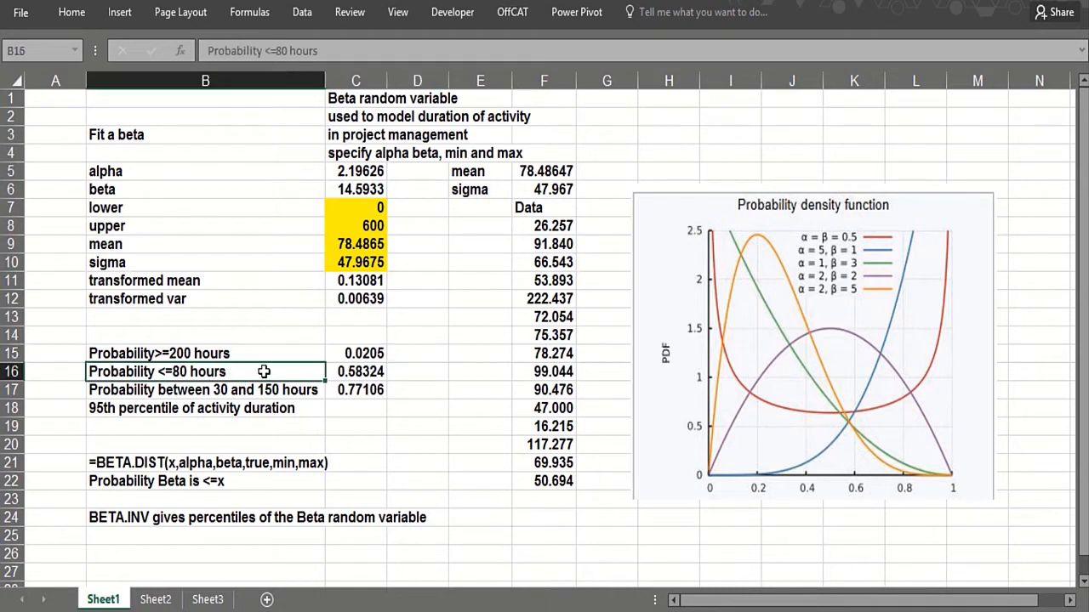
pyautogui.click(367, 390)
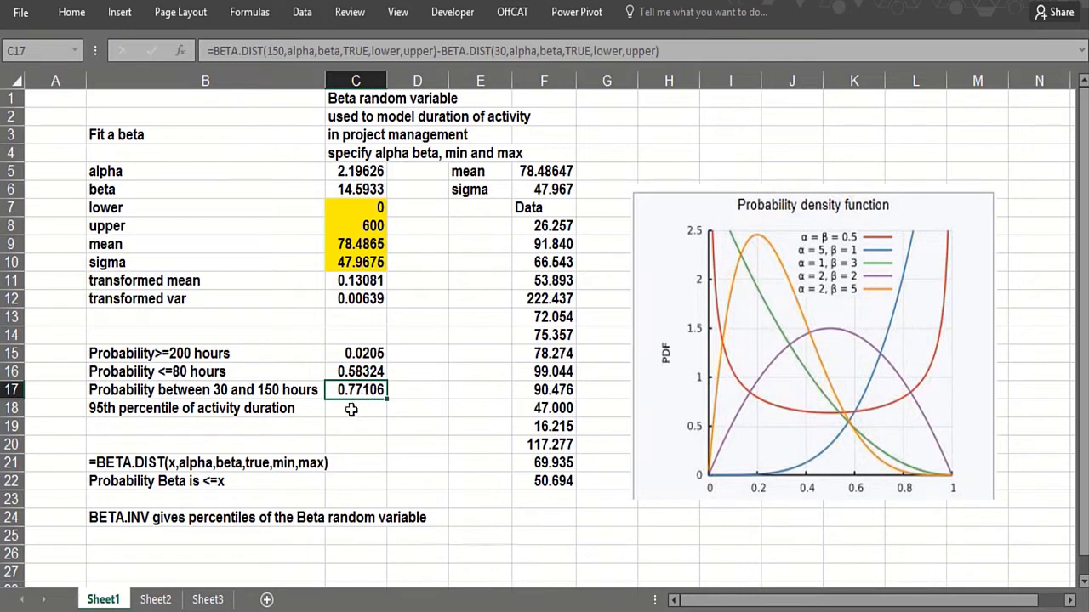
pyautogui.click(351, 412)
# - In D15, begin =1-BETA.DIST(200,alpha using autocomplete and the alpha cell C5
pyautogui.click(409, 353)
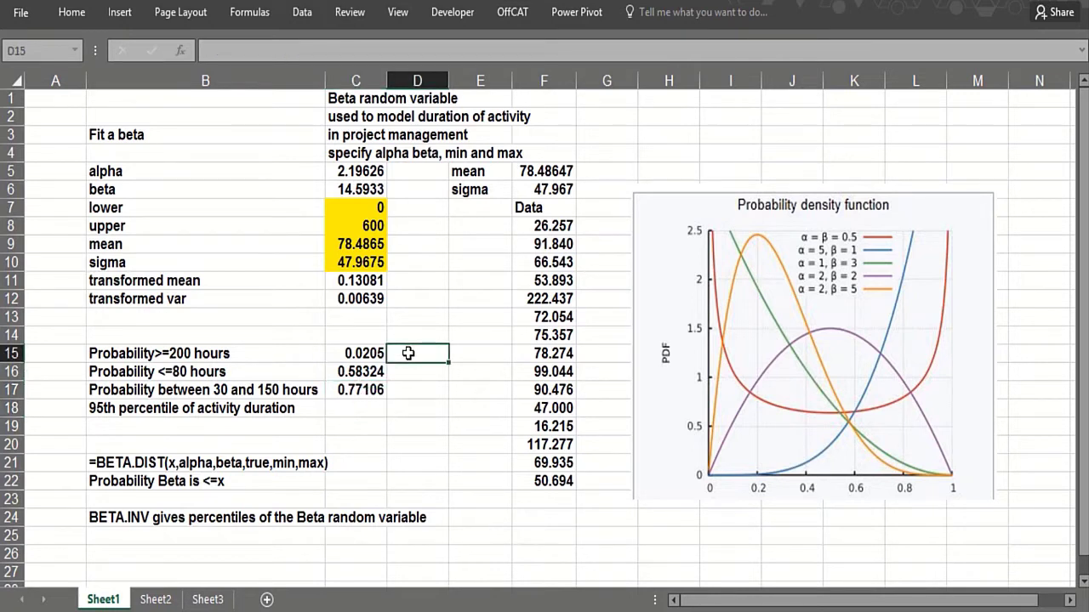
pyautogui.write('=1')
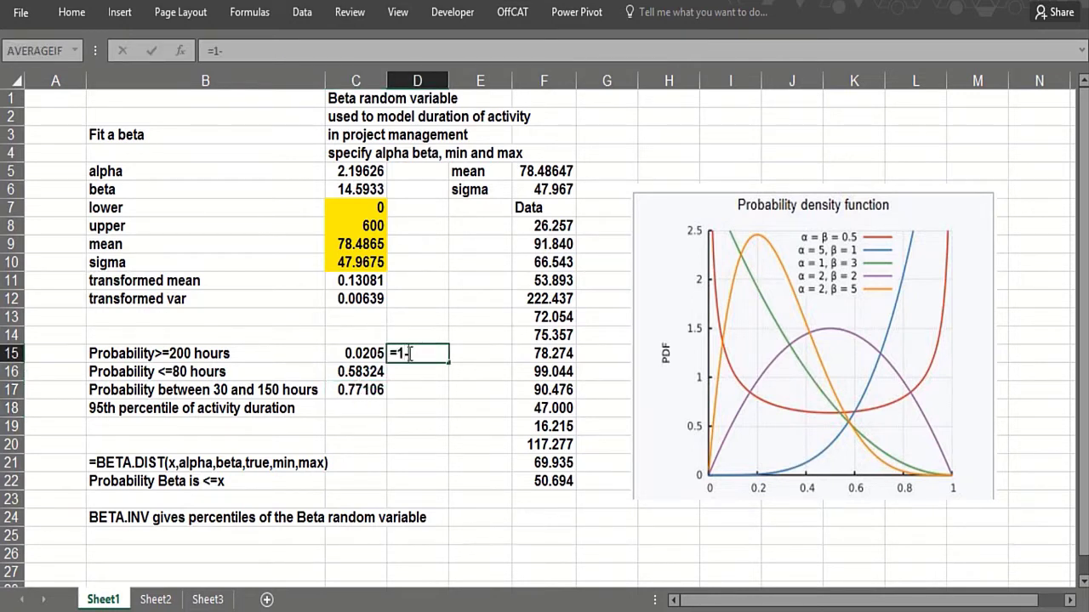
pyautogui.write('-')
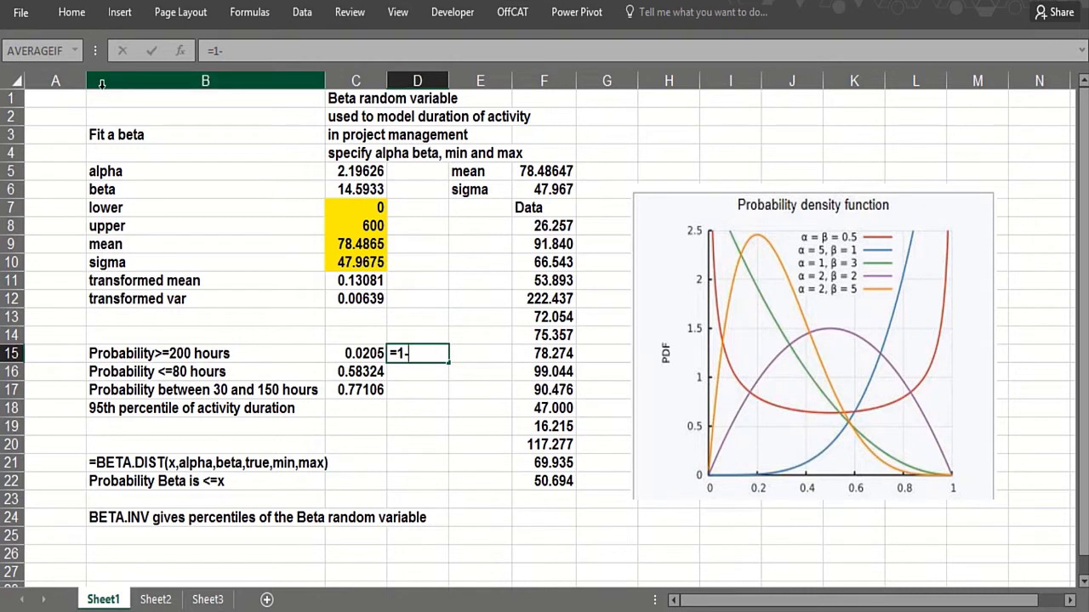
pyautogui.write('bet')
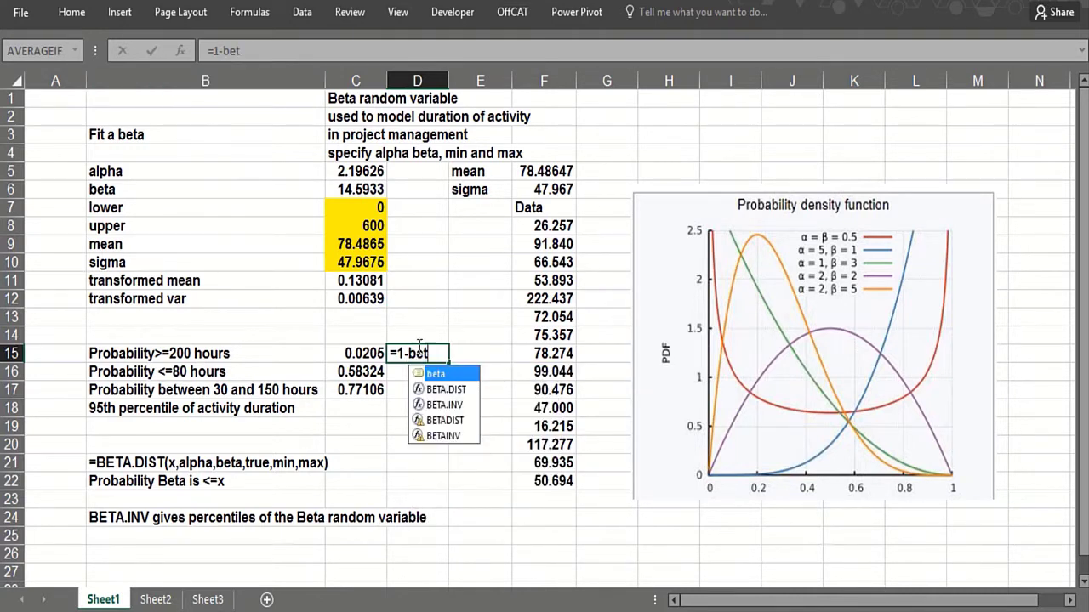
pyautogui.doubleClick(435, 390)
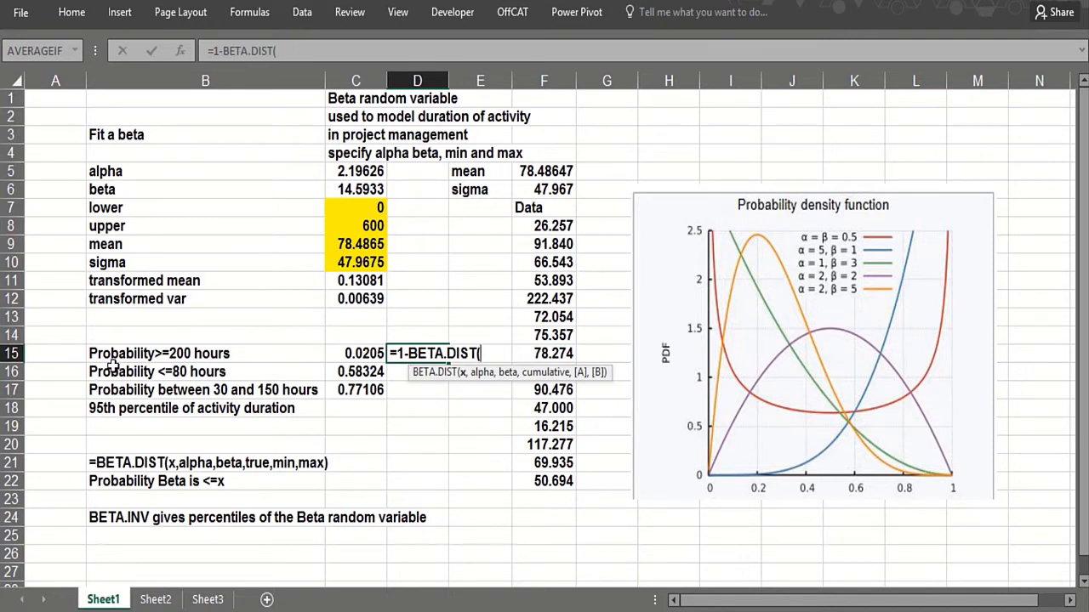
pyautogui.write('200,')
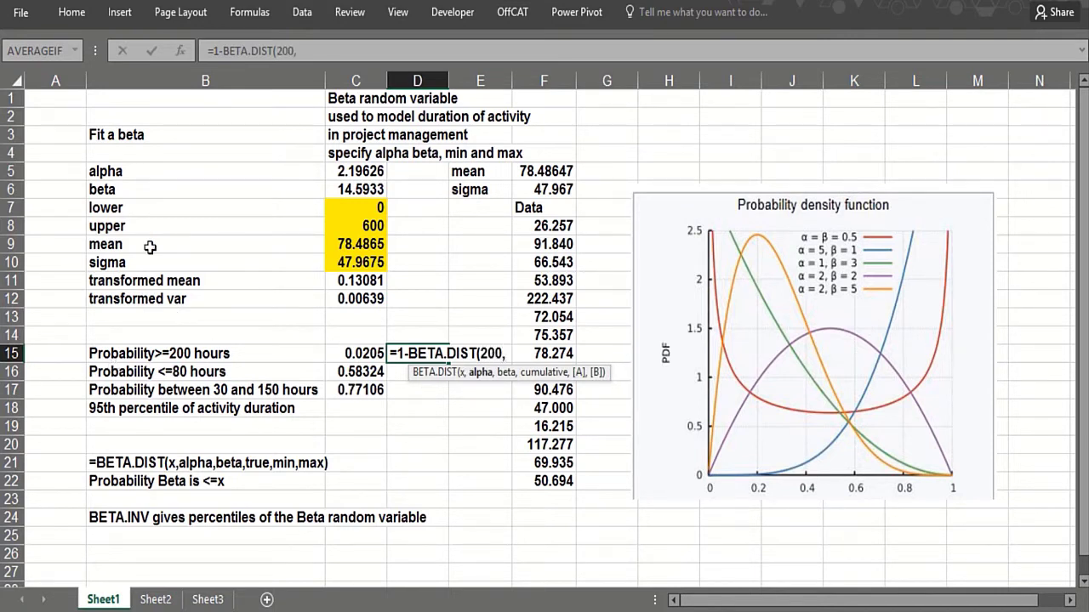
pyautogui.click(340, 173)
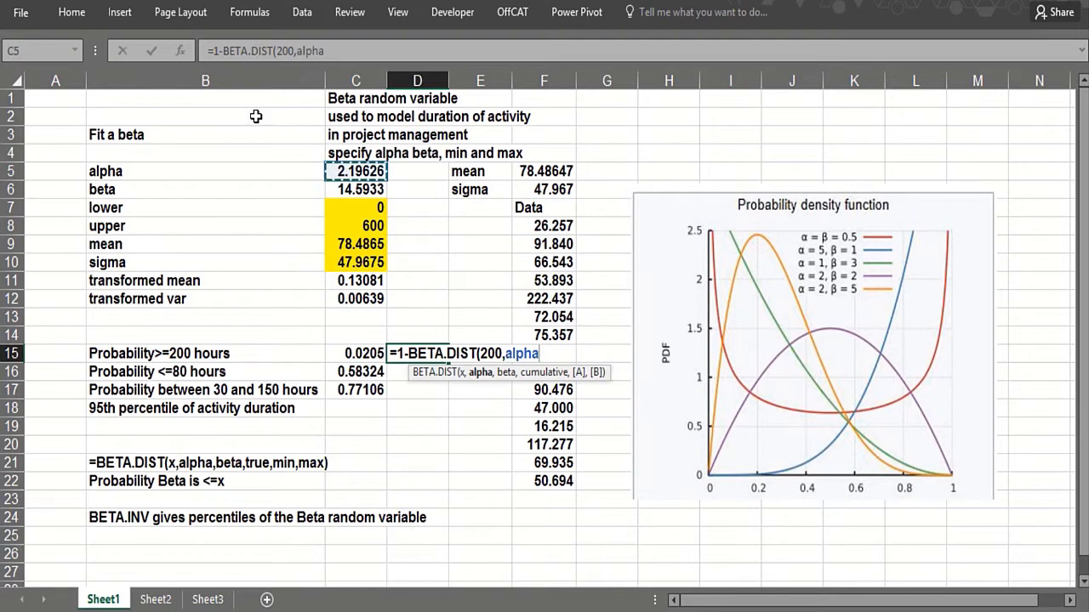
# - Complete D15's BETA.DIST with beta, cumulative TRUE, bounds 0 and 600, giving 0.0205
pyautogui.click(179, 52)
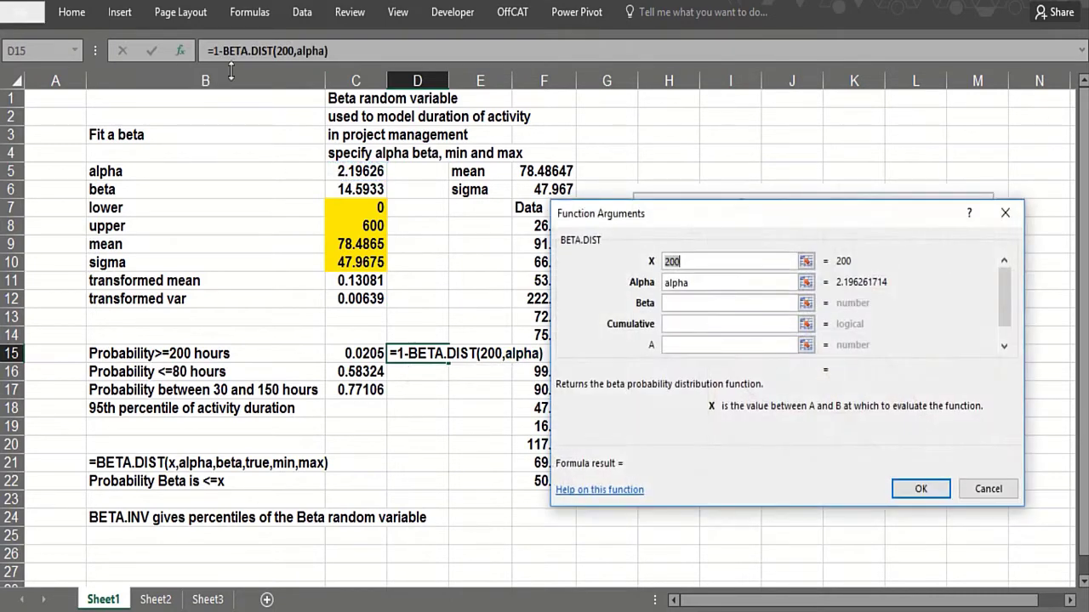
pyautogui.click(678, 304)
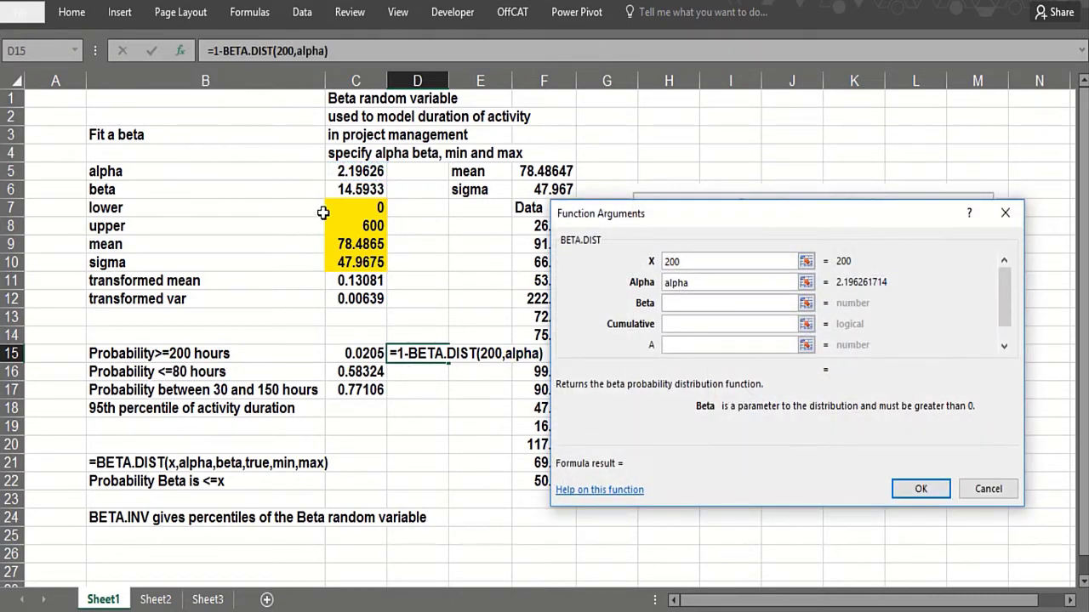
pyautogui.click(343, 189)
pyautogui.click(692, 322)
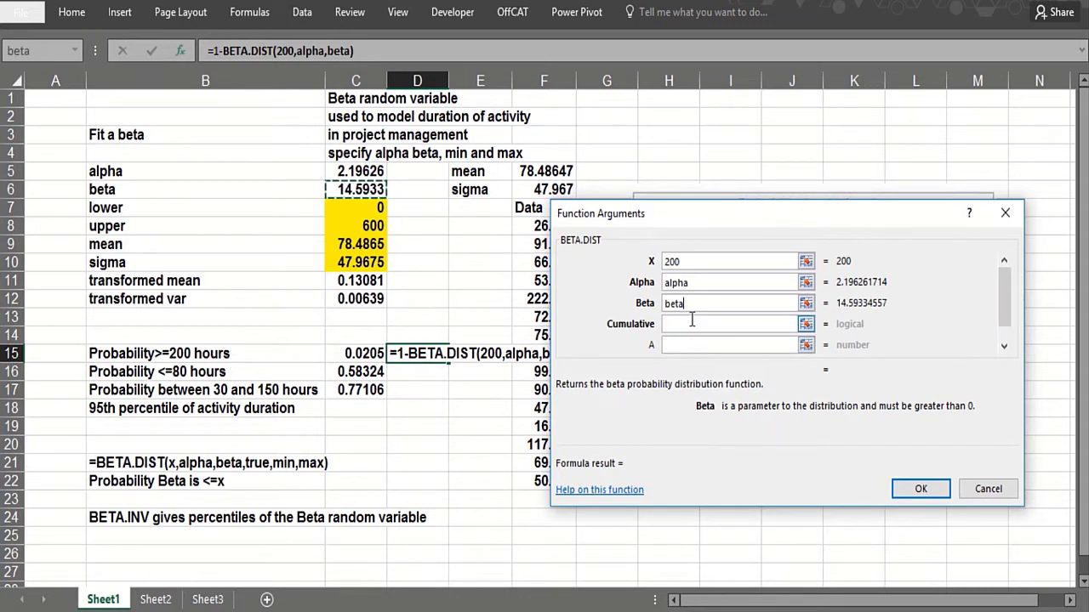
pyautogui.write('true')
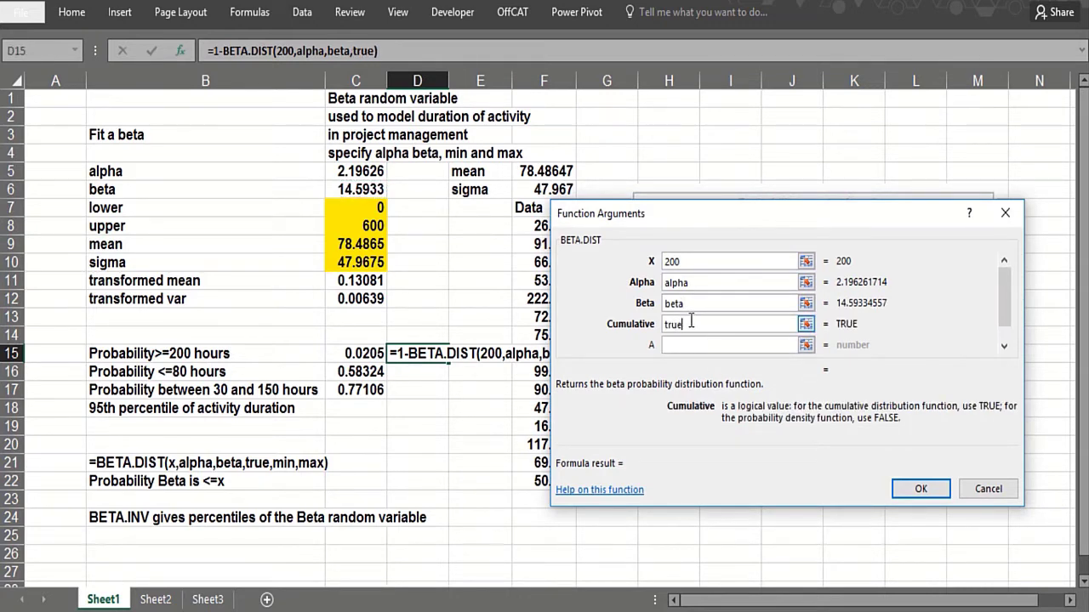
pyautogui.click(700, 342)
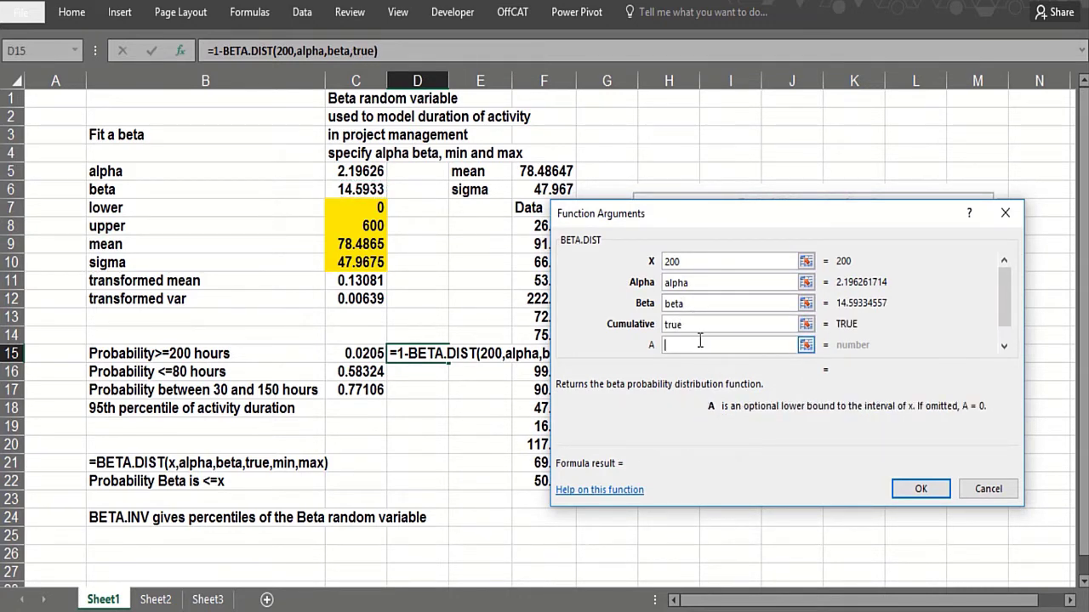
pyautogui.write('0')
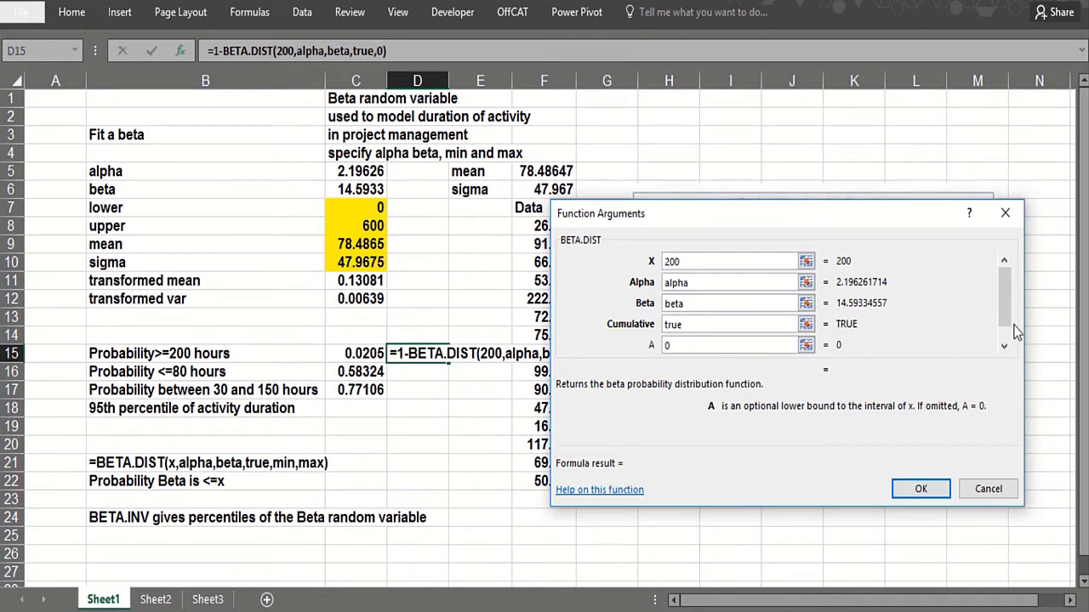
pyautogui.press('Tab')
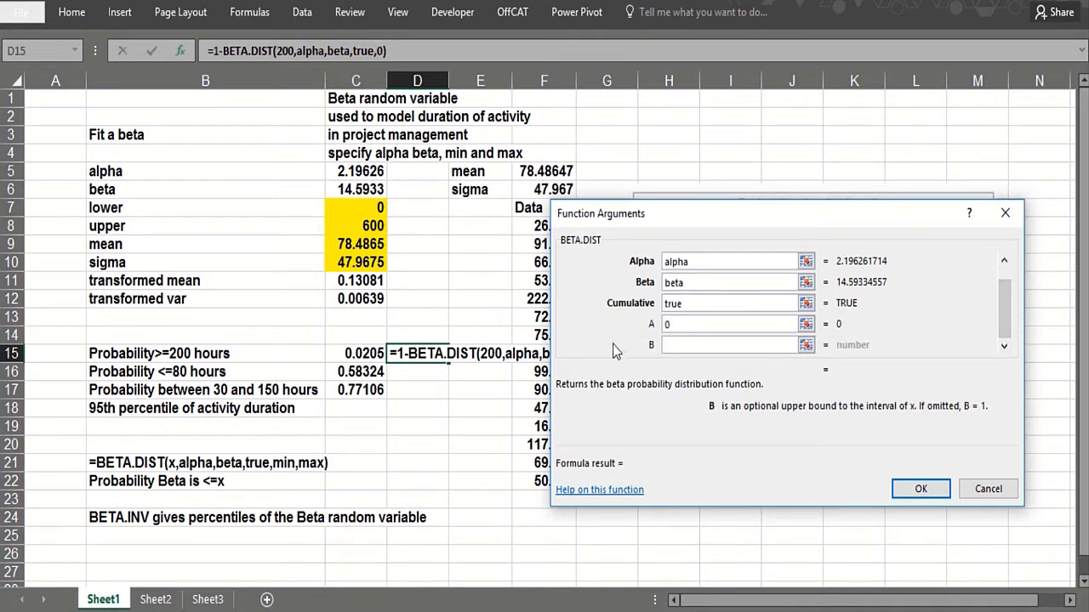
pyautogui.write('600')
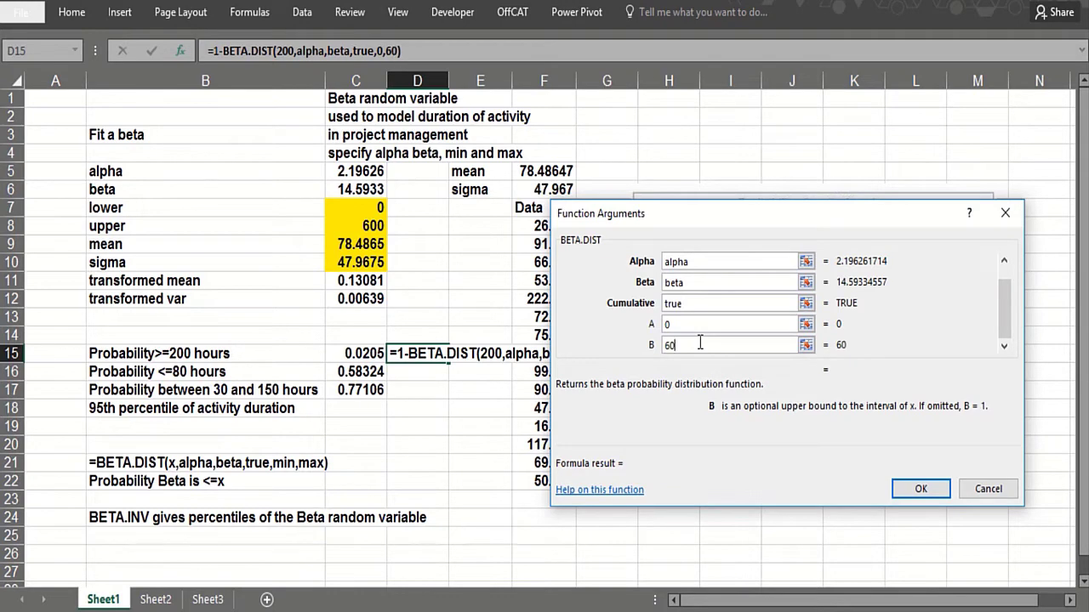
pyautogui.click(909, 495)
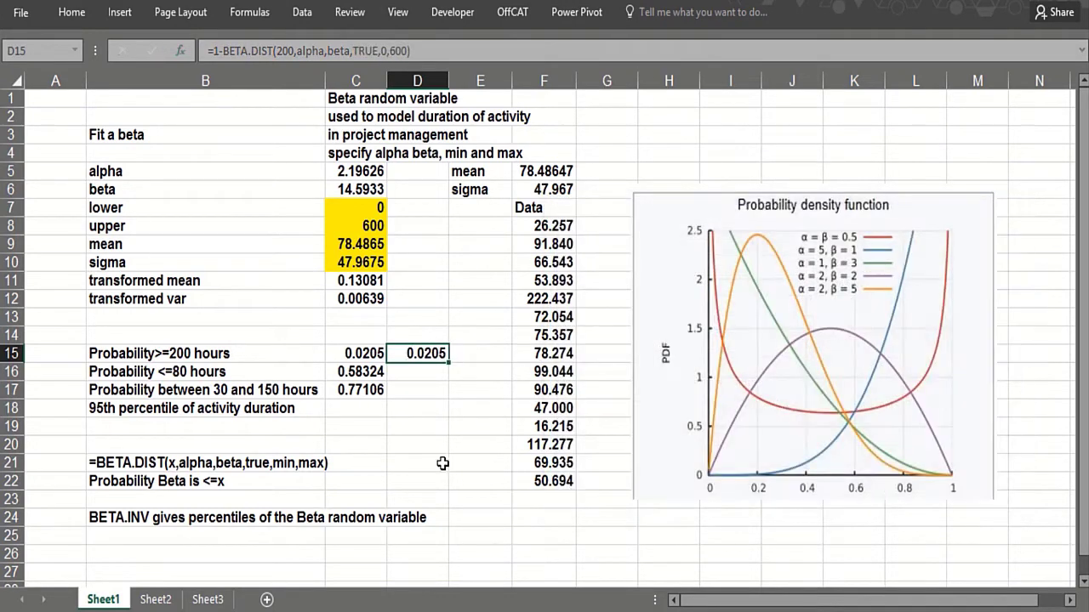
# - Widen column E and enter =FORMULATEXT(D15) in E15
pyautogui.click(476, 358)
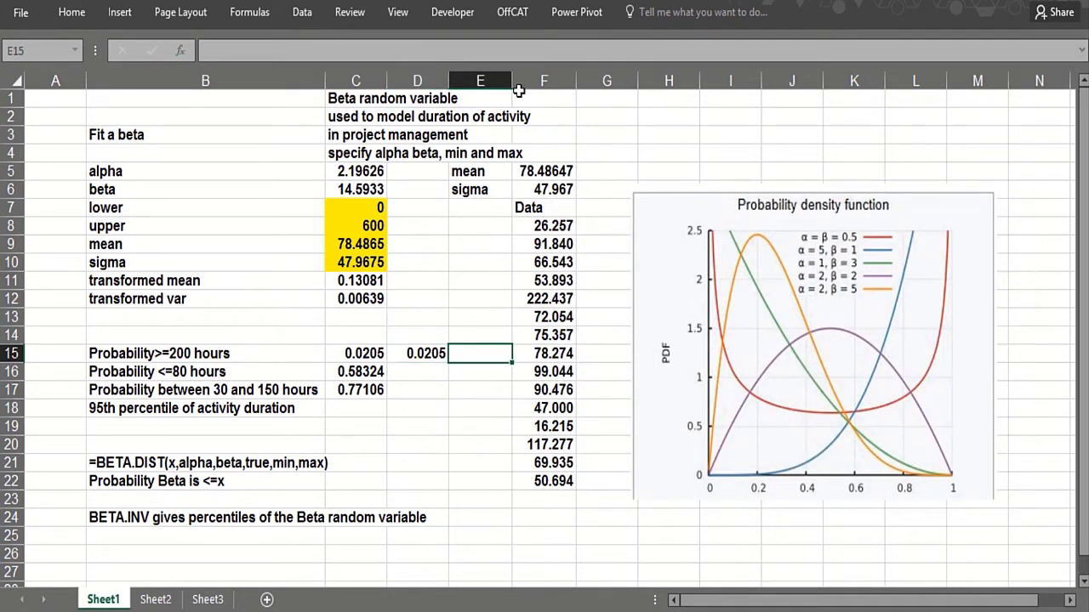
pyautogui.moveTo(512, 81); pyautogui.dragTo(623, 111)
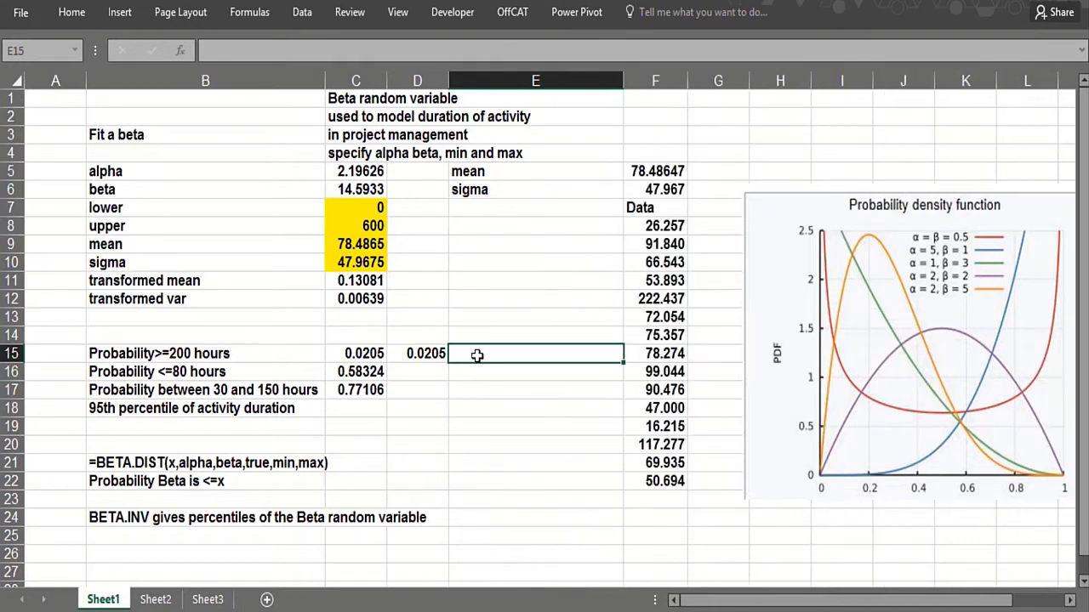
pyautogui.write('=form')
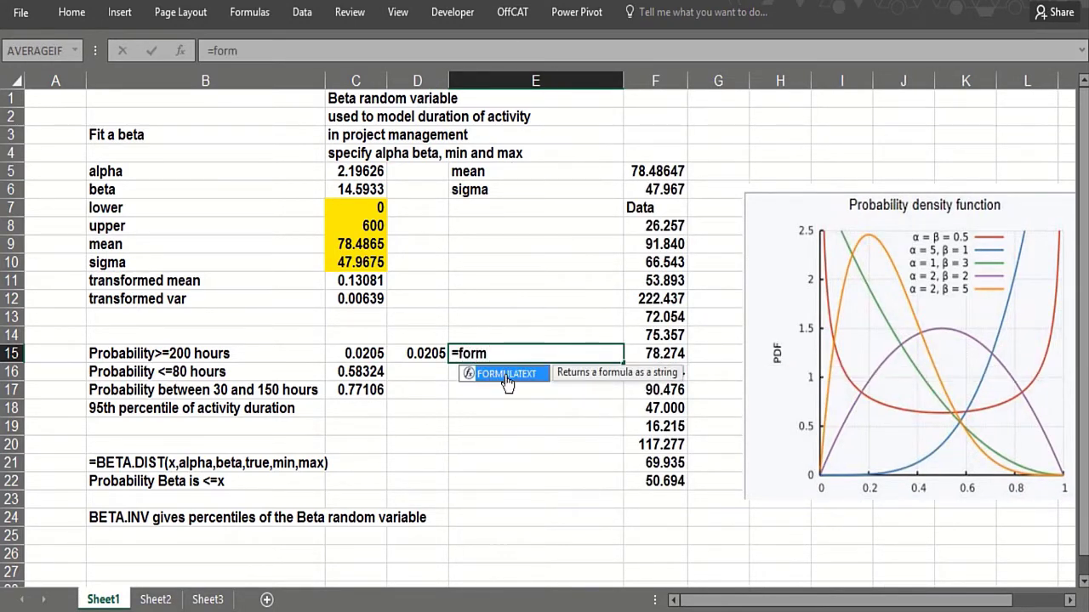
pyautogui.doubleClick(506, 375)
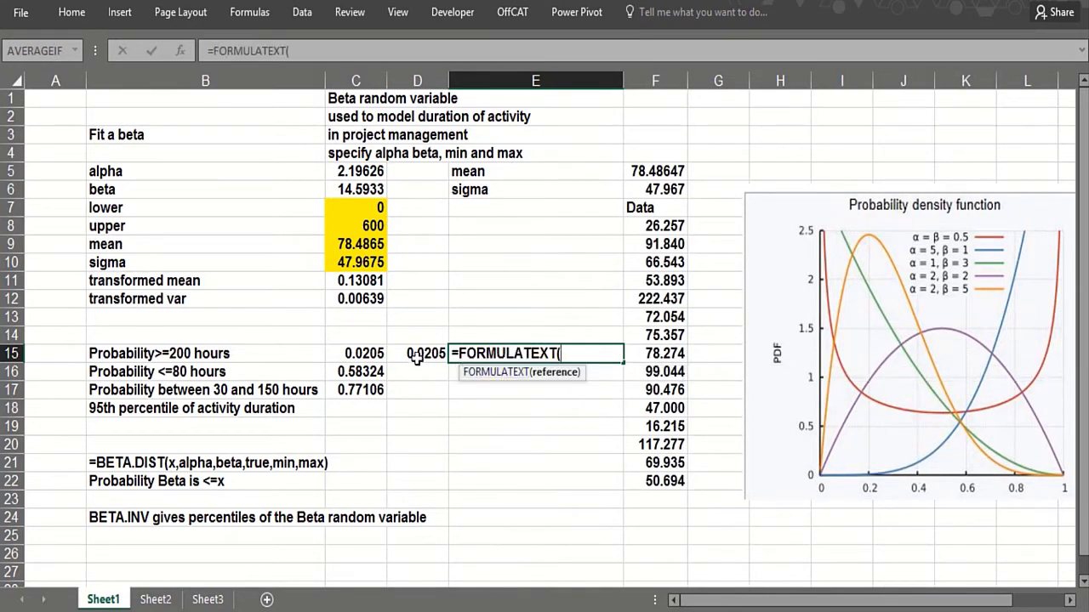
pyautogui.click(418, 353)
pyautogui.write(')')
pyautogui.press('Return')
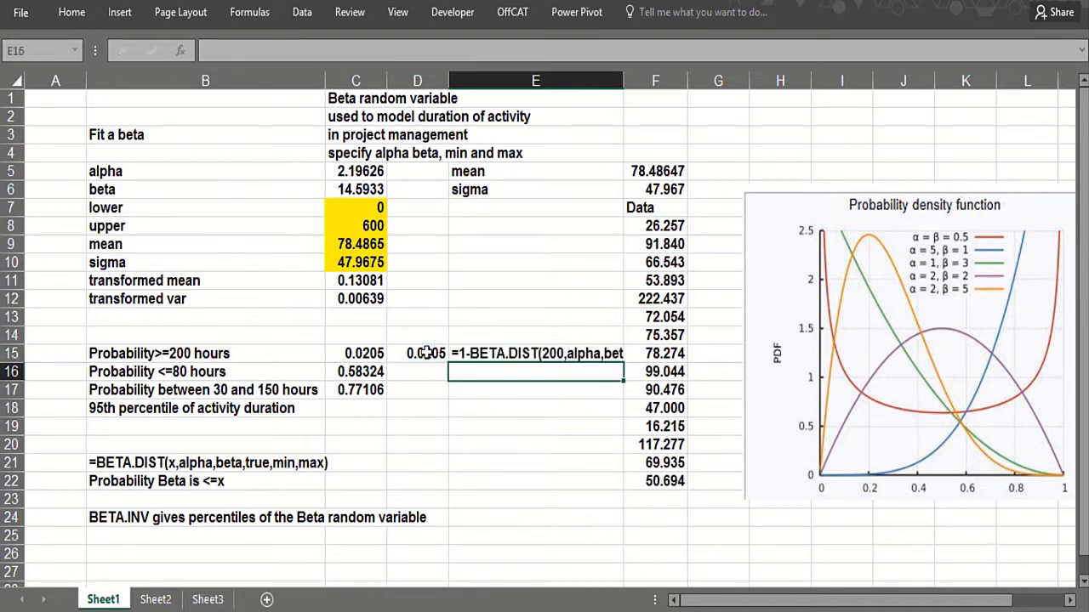
# - Check the mean and sigma cells, select D16, and widen column E further
pyautogui.click(629, 190)
pyautogui.click(644, 171)
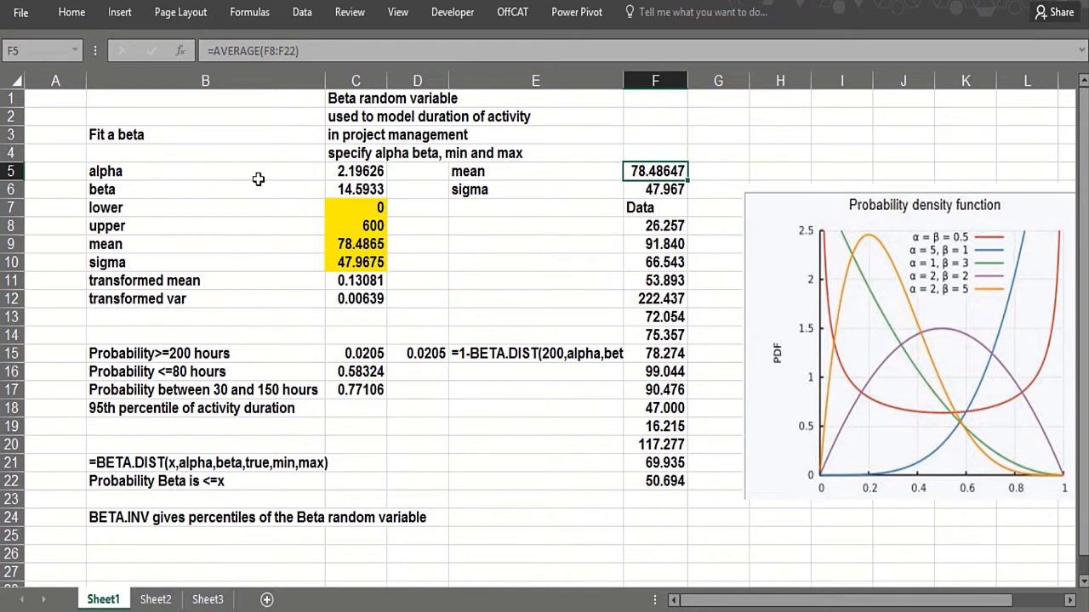
pyautogui.click(415, 368)
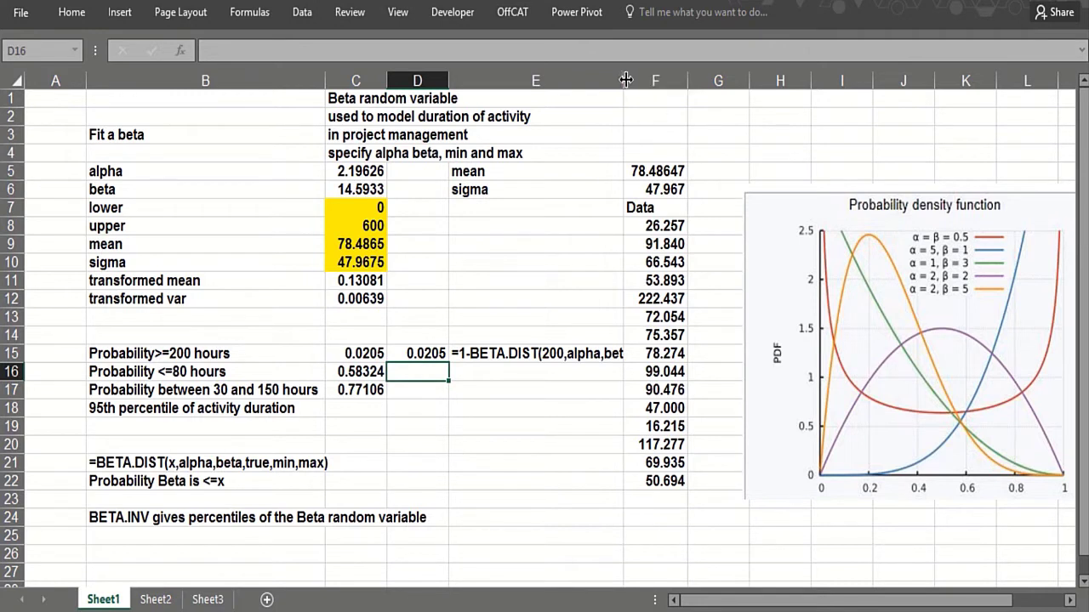
pyautogui.moveTo(623, 80); pyautogui.dragTo(775, 88)
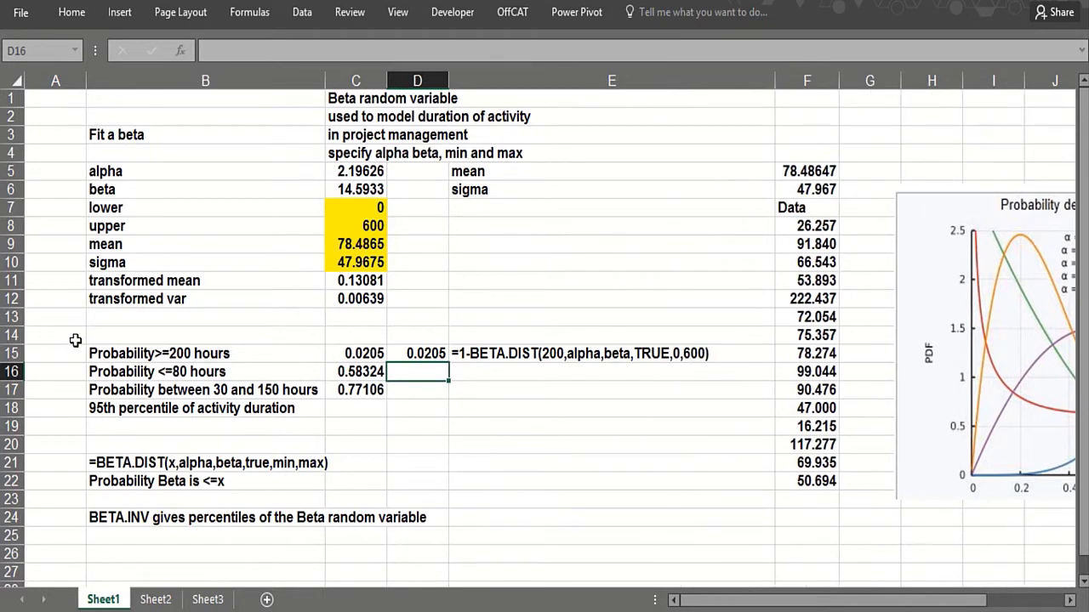
# - Enter =BETA.DIST(80,alpha,beta,TRUE,lower,upper) in D16, fixing typos, to get 0.58324
pyautogui.write('=beta')
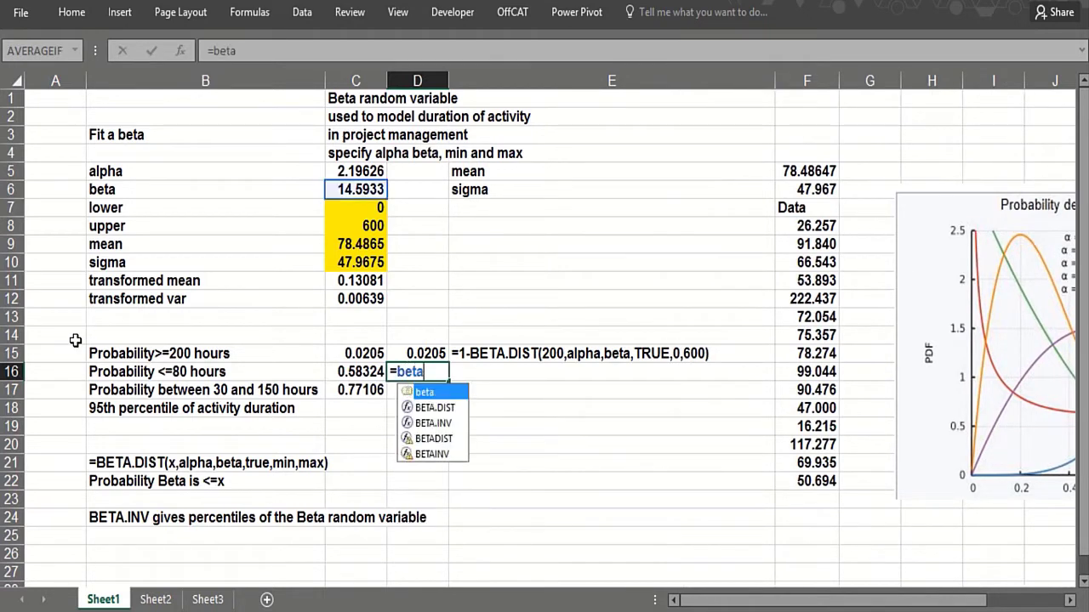
pyautogui.doubleClick(434, 407)
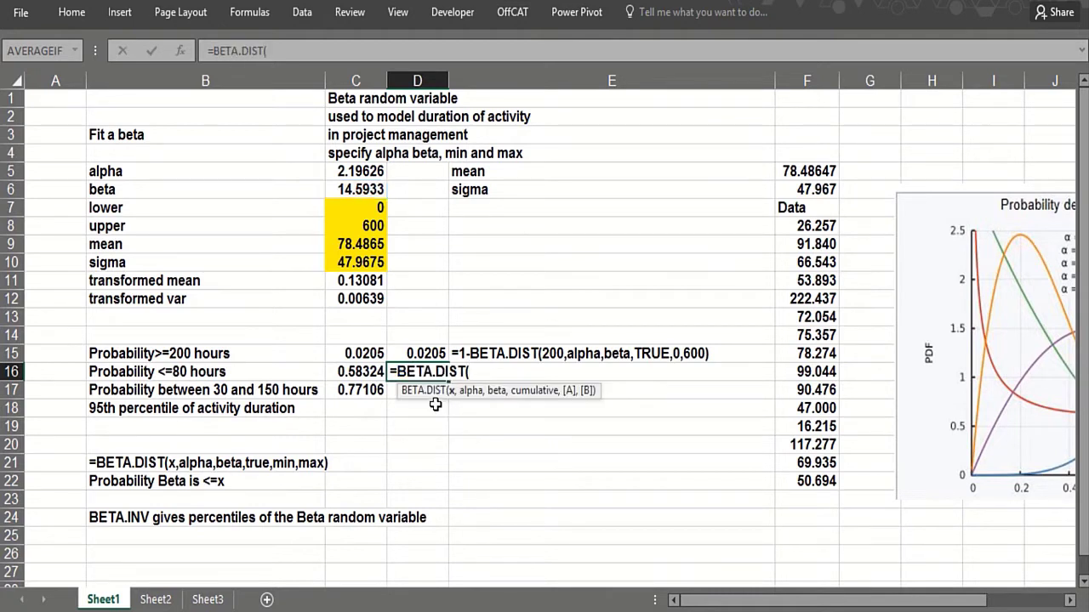
pyautogui.write('80,')
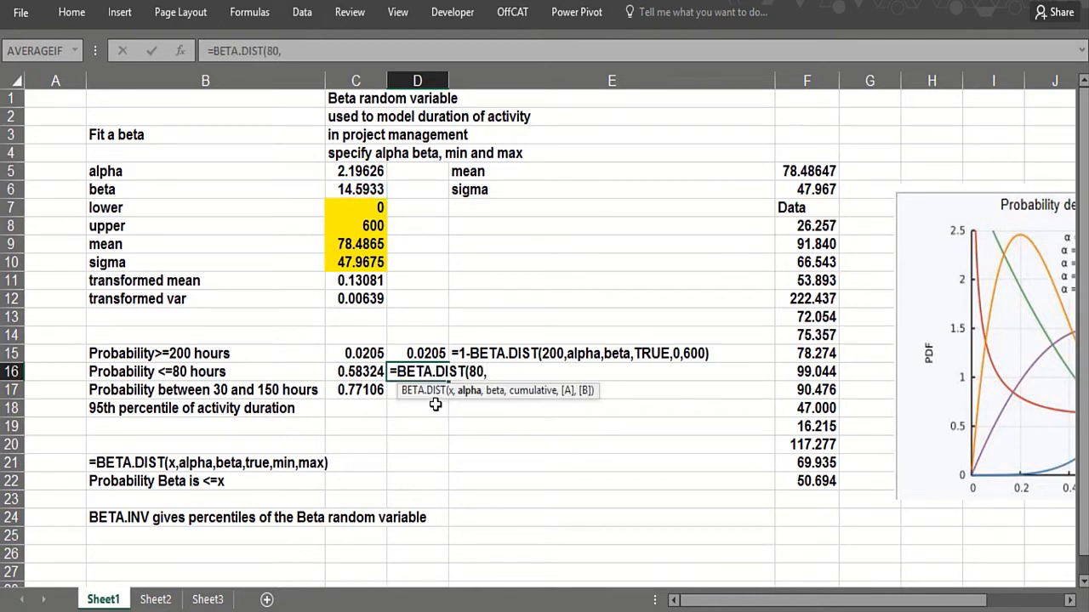
pyautogui.write('alpha,b')
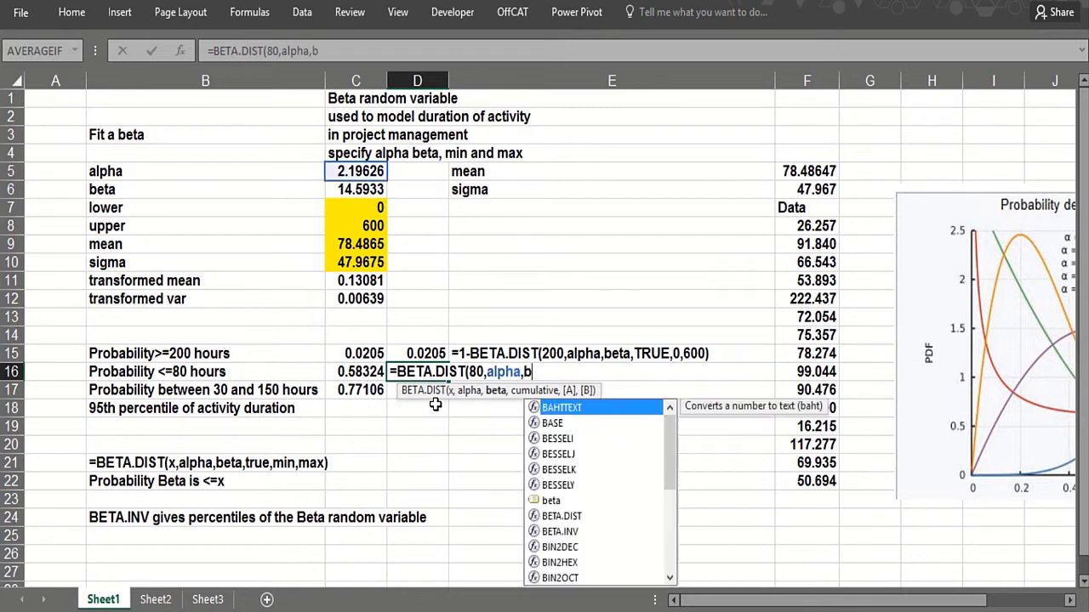
pyautogui.write('ret')
pyautogui.press('BackSpace')
pyautogui.write('eta,')
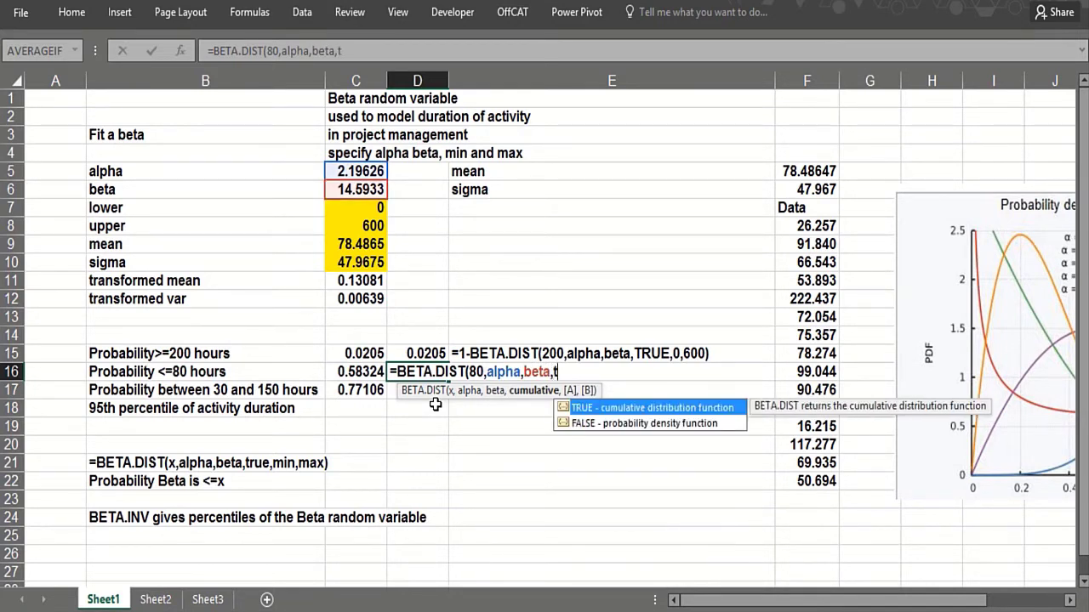
pyautogui.write('true,')
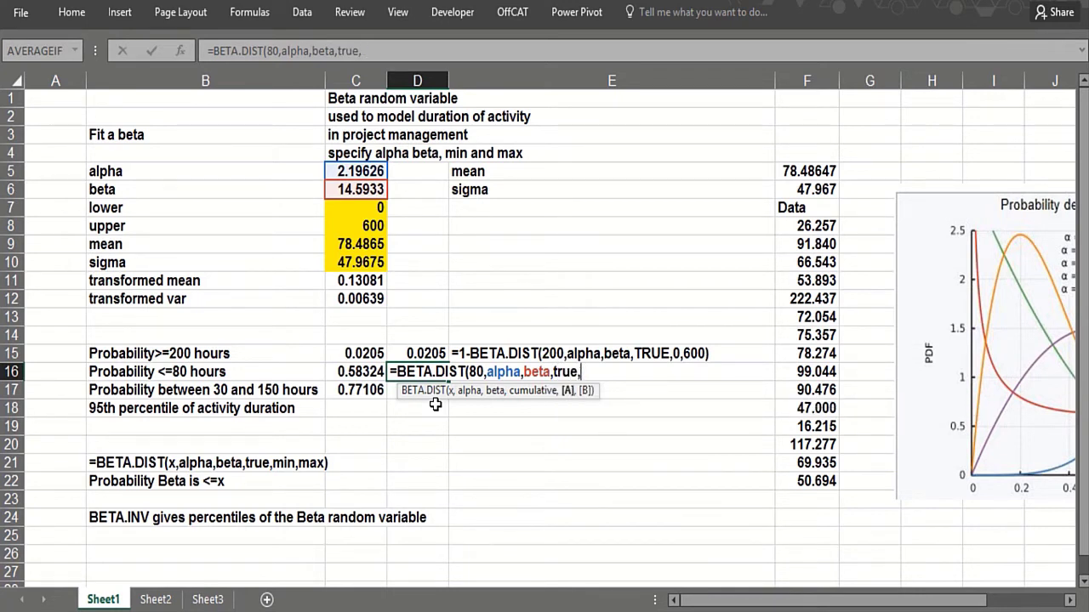
pyautogui.write('0,')
pyautogui.press('BackSpace')
pyautogui.press('BackSpace')
pyautogui.press('BackSpace')
pyautogui.click(364, 209)
pyautogui.write(',')
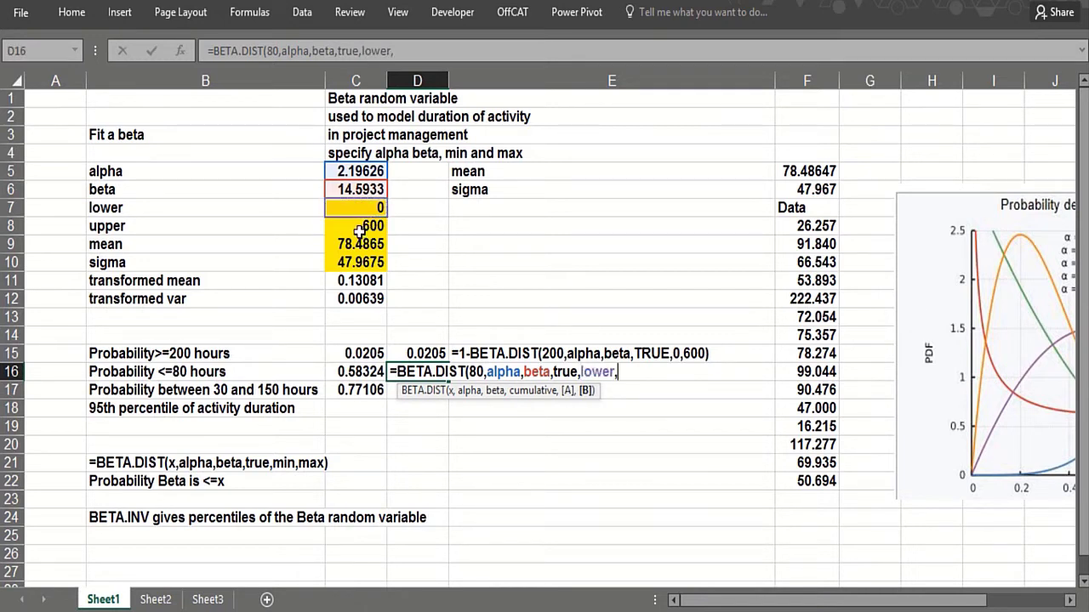
pyautogui.click(361, 226)
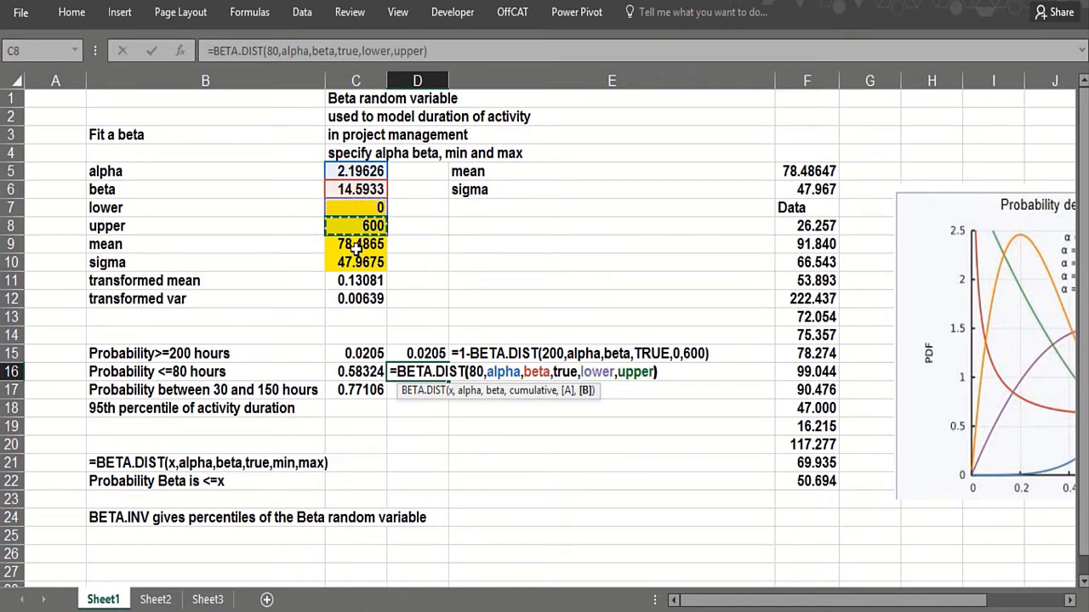
pyautogui.press('Return')
pyautogui.click(417, 372)
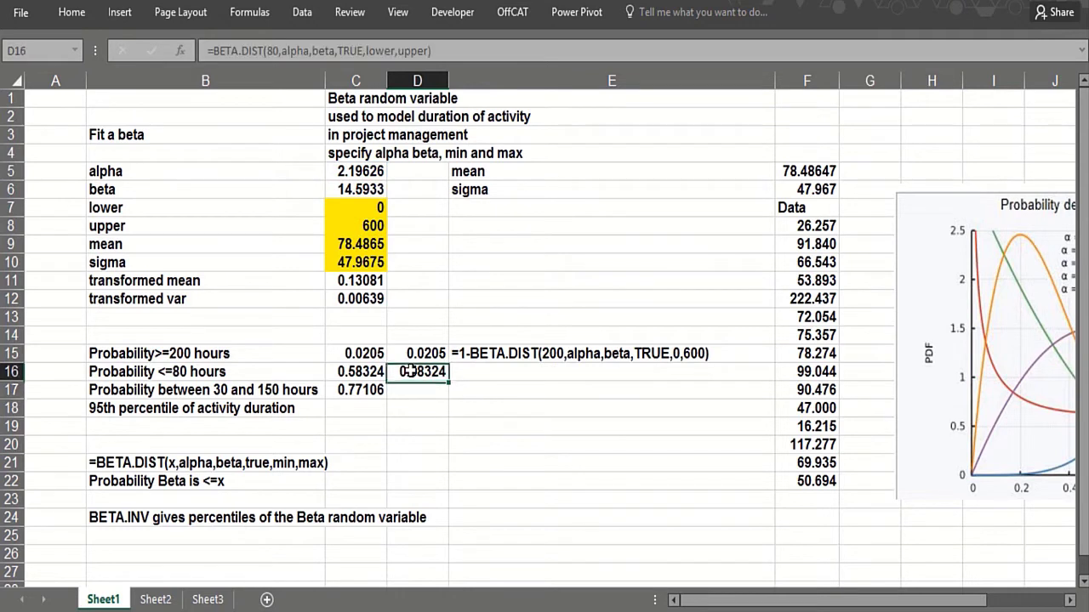
pyautogui.click(505, 353)
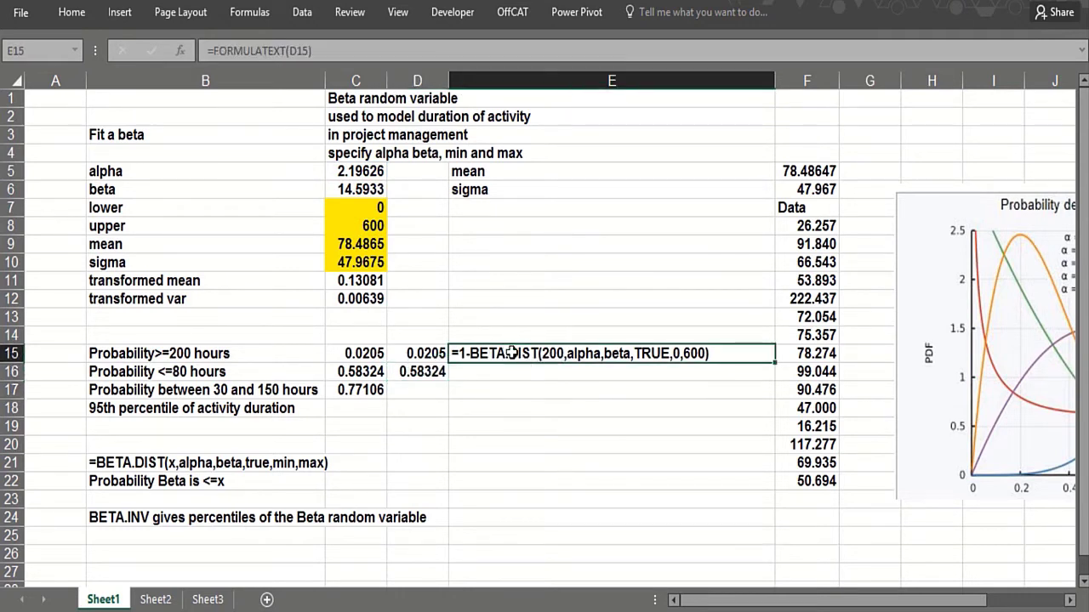
# - Show D16's formula text in E16 with =FORMULATEXT(D16)
pyautogui.click(495, 372)
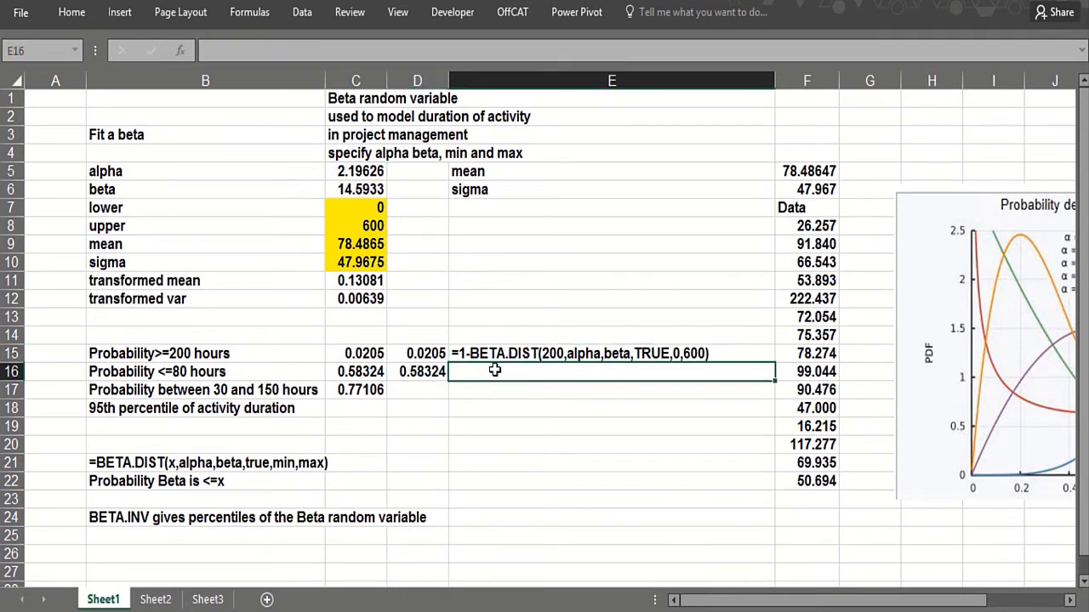
pyautogui.write('=form')
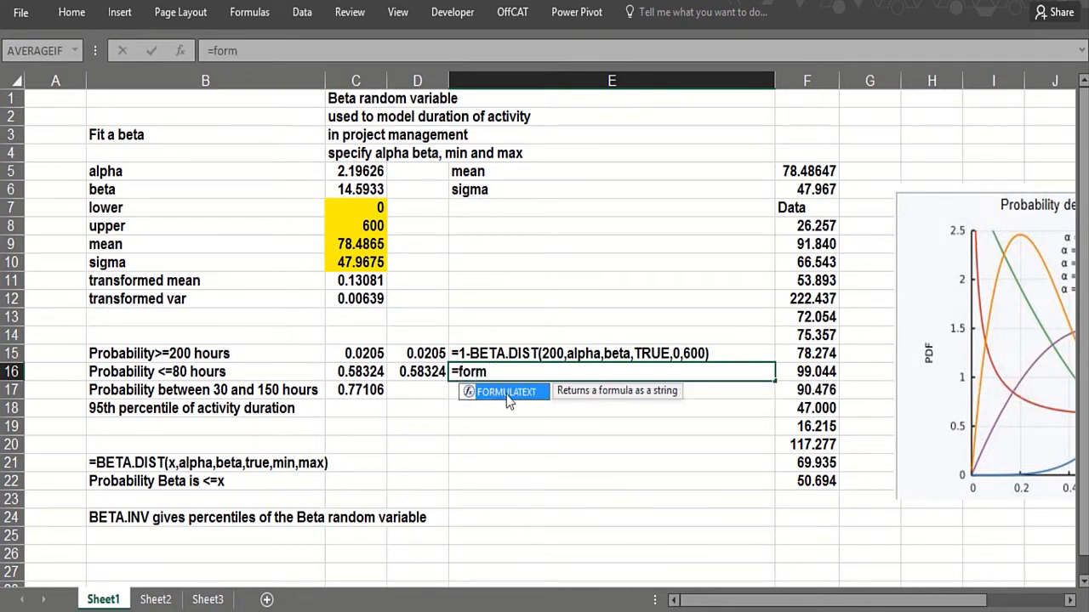
pyautogui.doubleClick(508, 393)
pyautogui.click(405, 372)
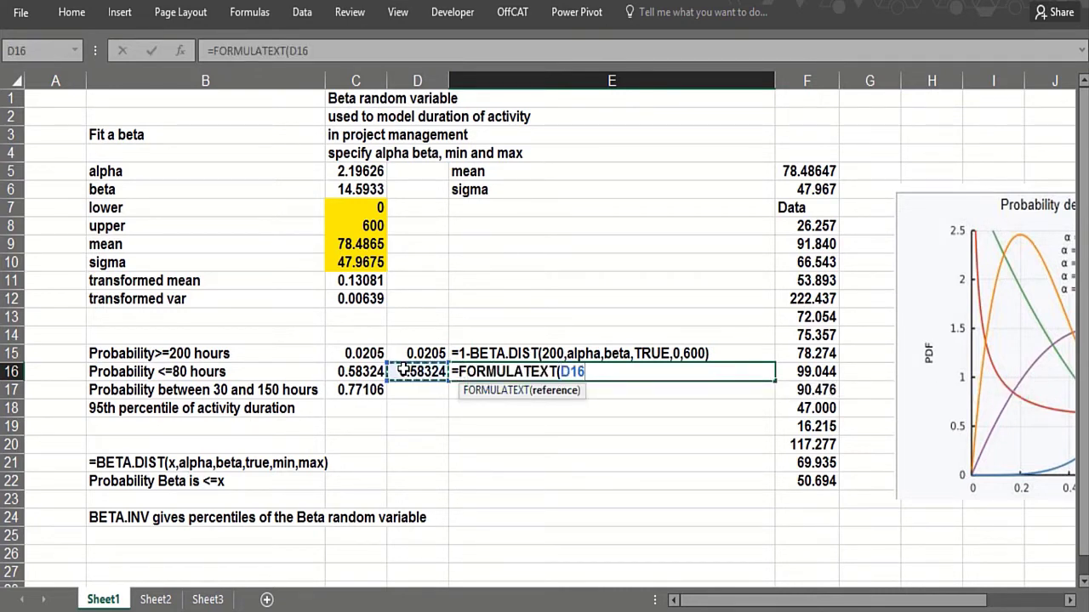
pyautogui.press('Return')
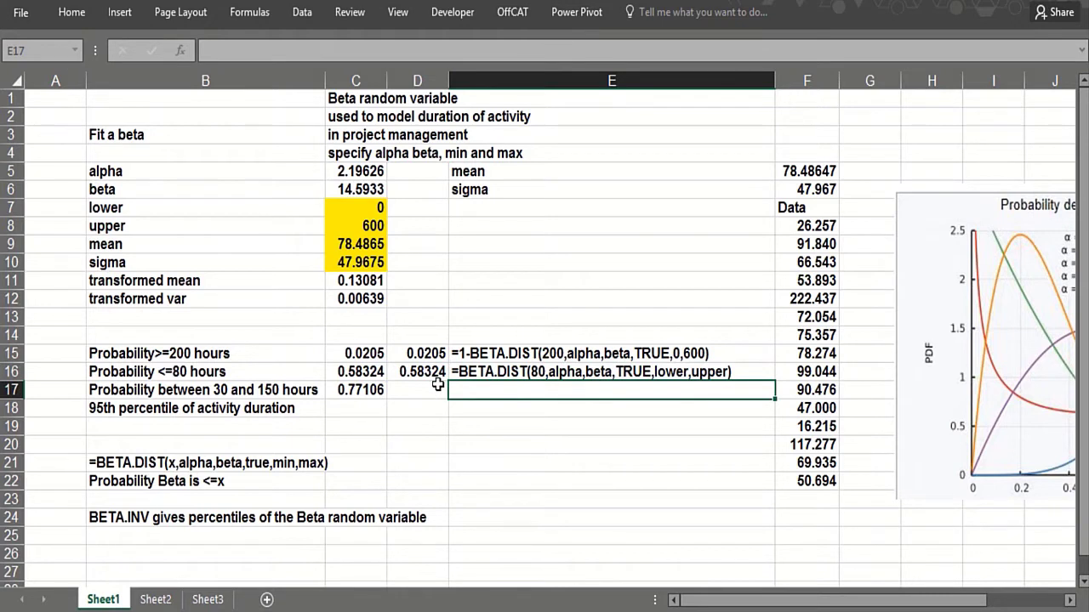
pyautogui.click(433, 387)
# - Show C17's formula text in E17 with =FORMULATEXT(C17)
pyautogui.click(464, 391)
pyautogui.write('=')
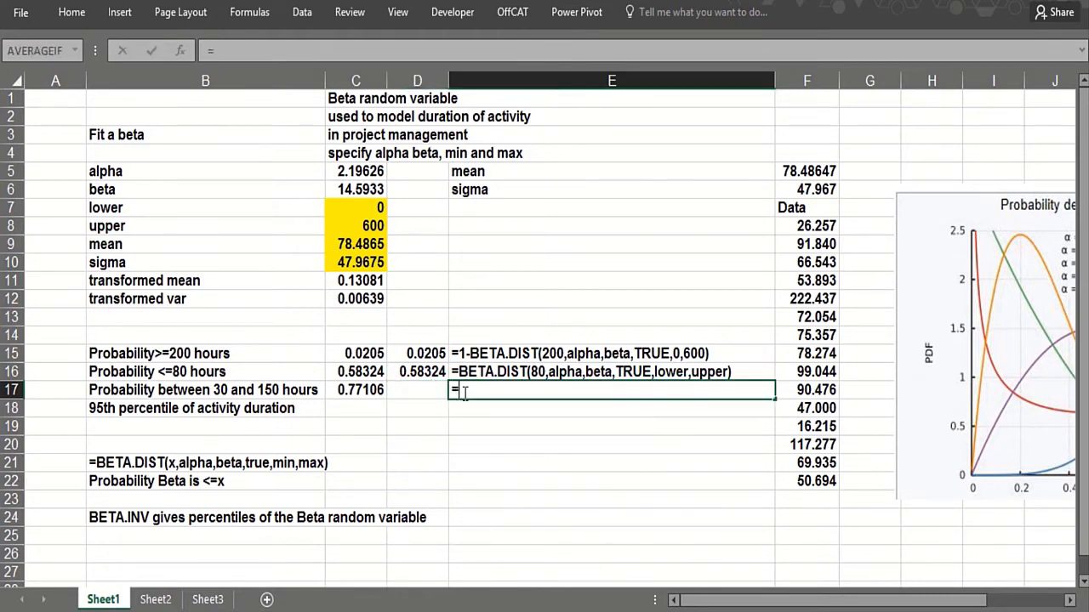
pyautogui.write('form')
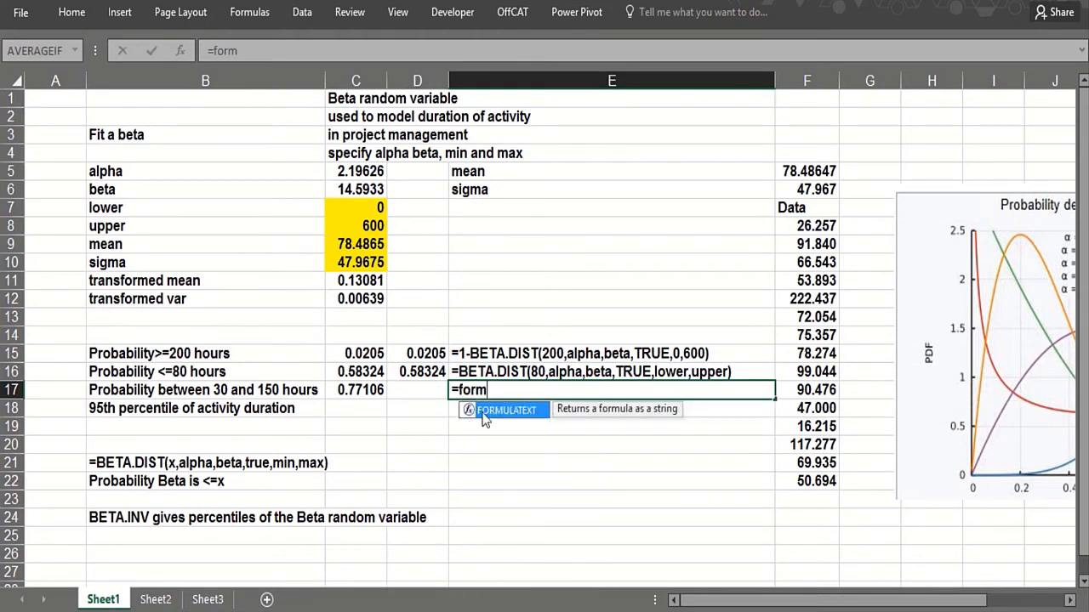
pyautogui.doubleClick(489, 413)
pyautogui.click(361, 390)
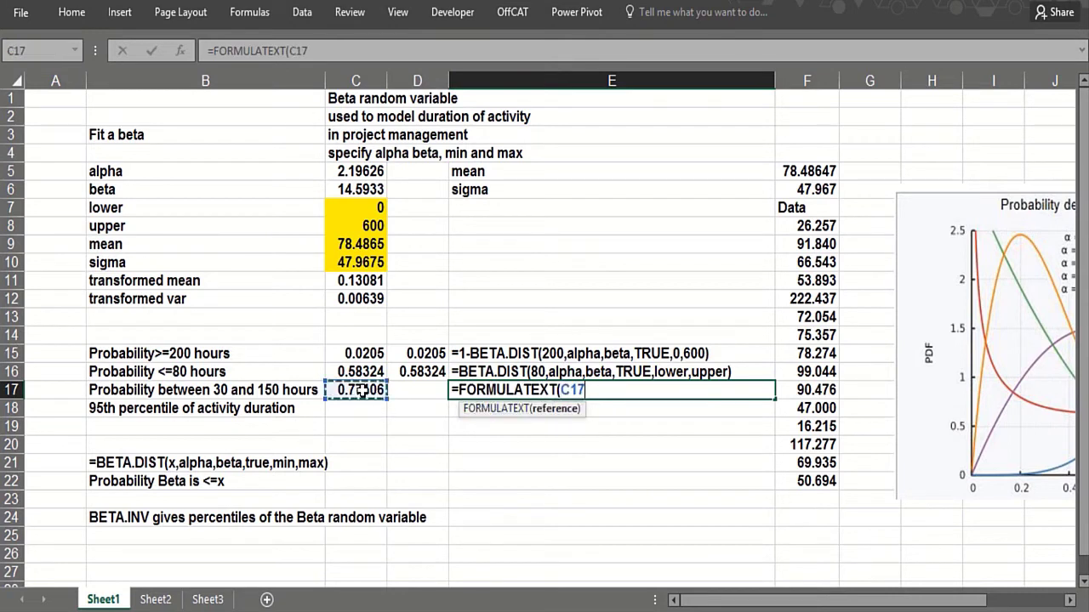
pyautogui.press('Return')
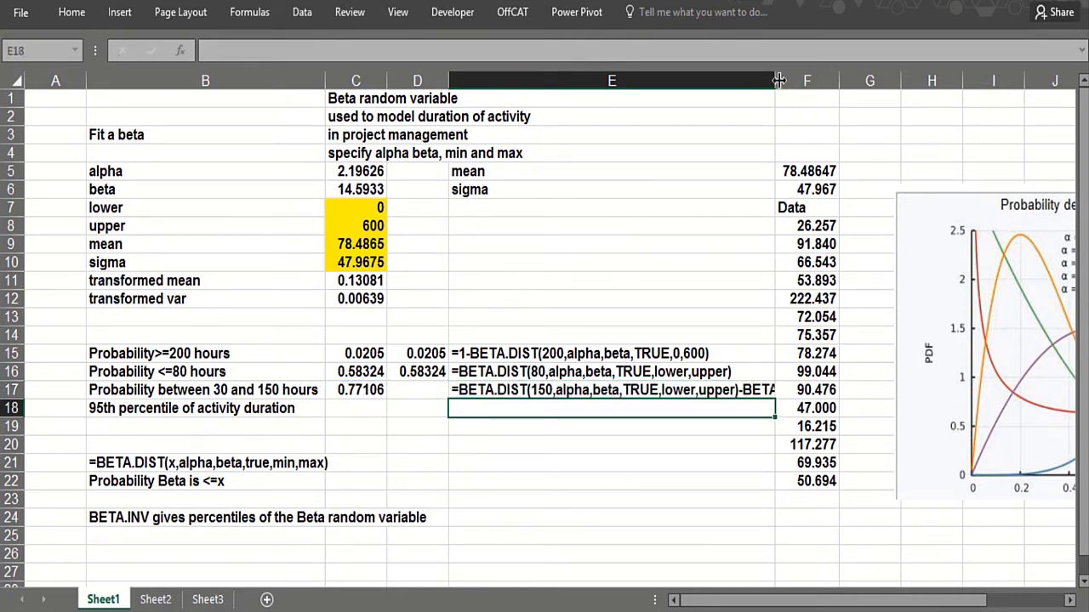
# - Widen and auto-fit column E so the full formula text is visible
pyautogui.moveTo(779, 80); pyautogui.dragTo(876, 102)
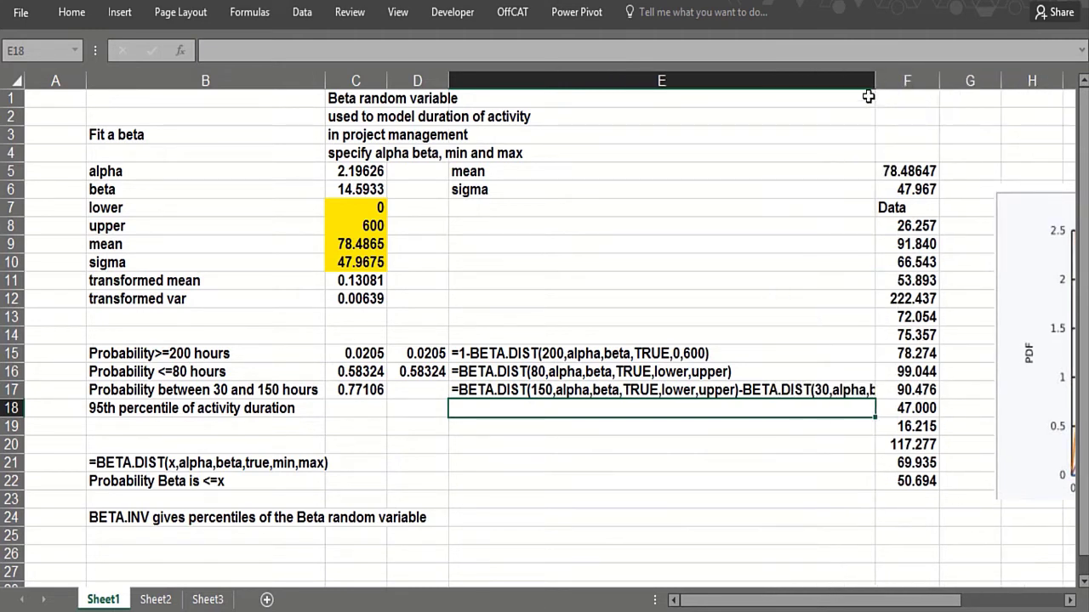
pyautogui.doubleClick(873, 83)
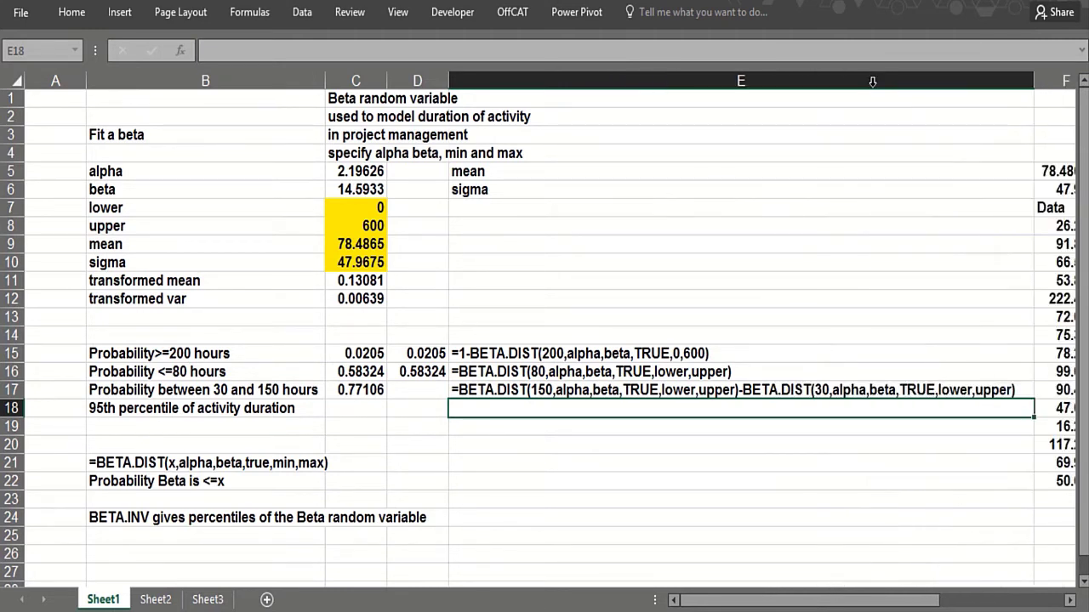
pyautogui.click(114, 412)
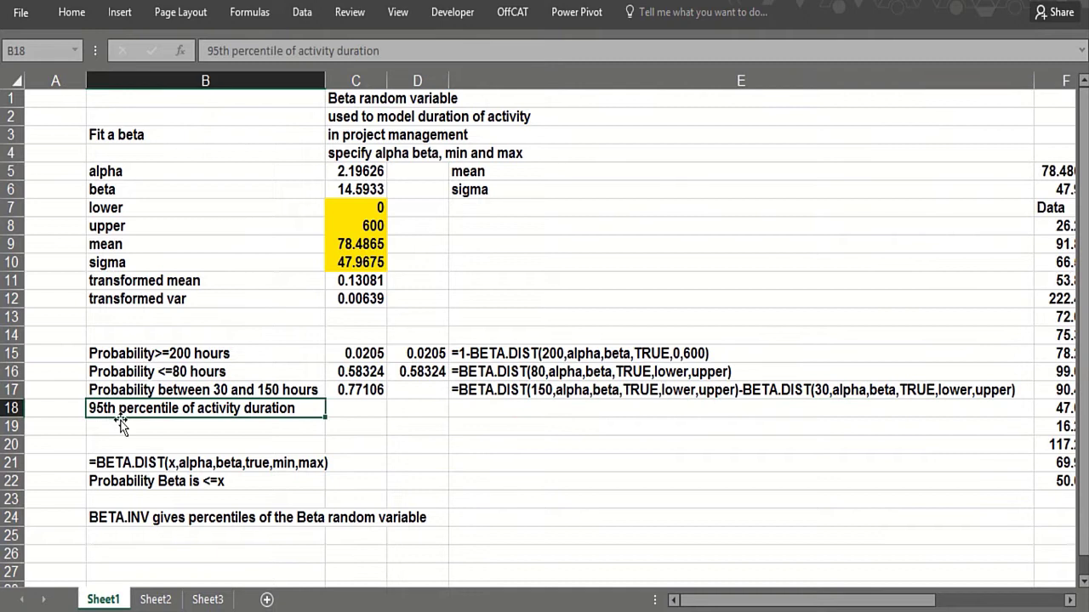
pyautogui.click(357, 409)
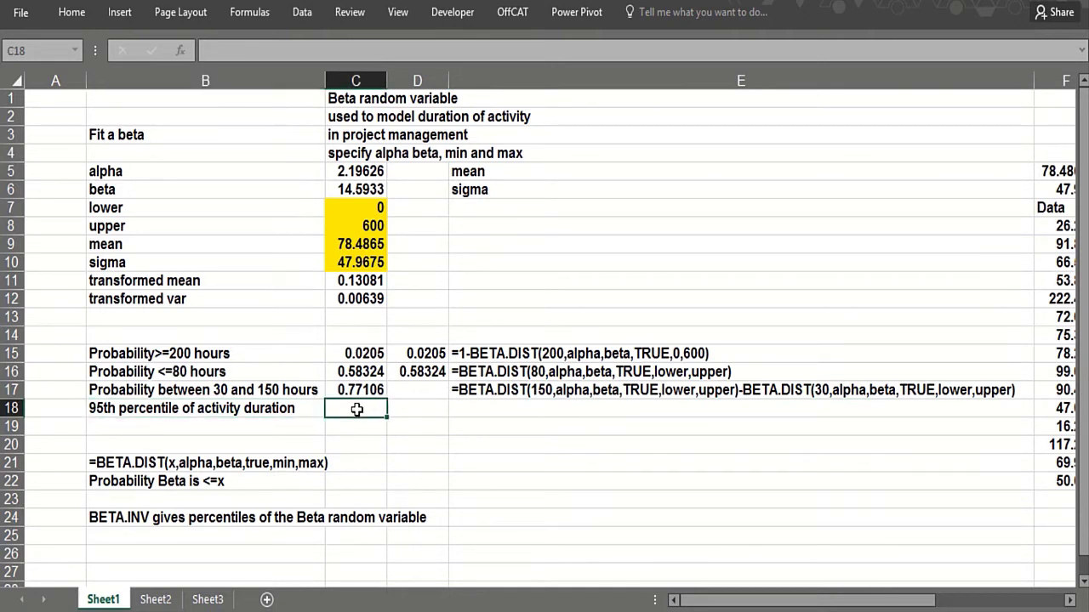
# - Enter =BETA.INV(.95,alpha,beta,lower,upper) in C18, returning 170.197 hours
pyautogui.write('=bet')
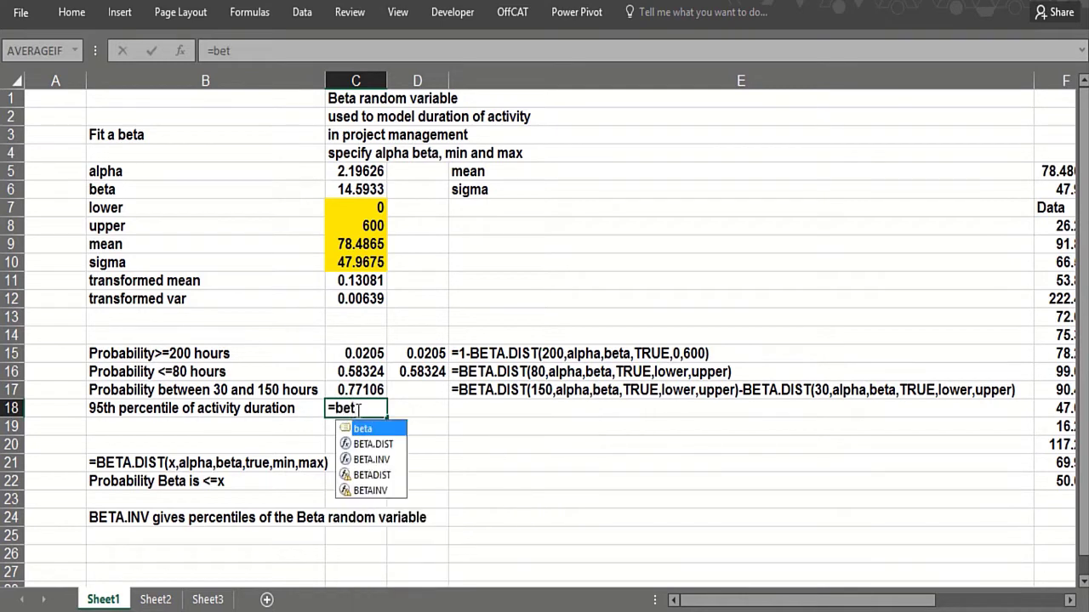
pyautogui.doubleClick(379, 464)
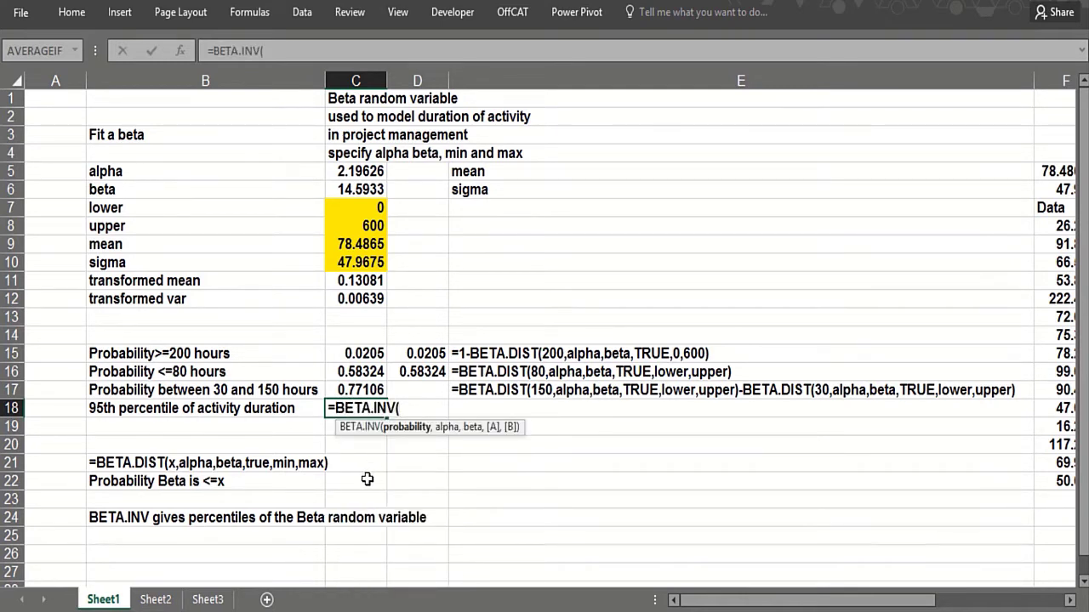
pyautogui.write('.95,')
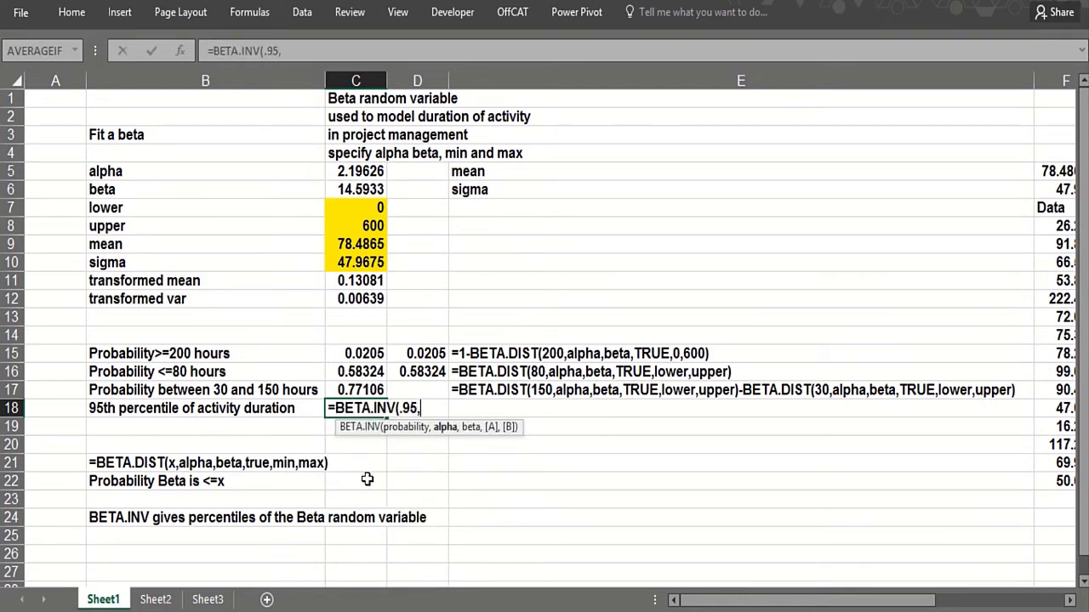
pyautogui.click(352, 171)
pyautogui.write(',')
pyautogui.click(343, 189)
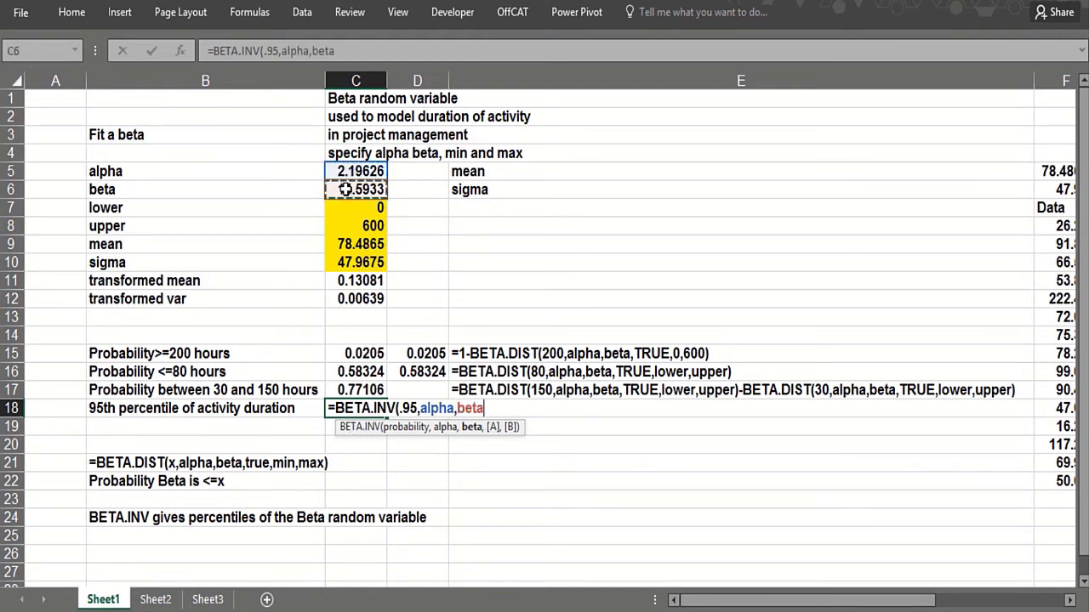
pyautogui.write(',')
pyautogui.click(349, 208)
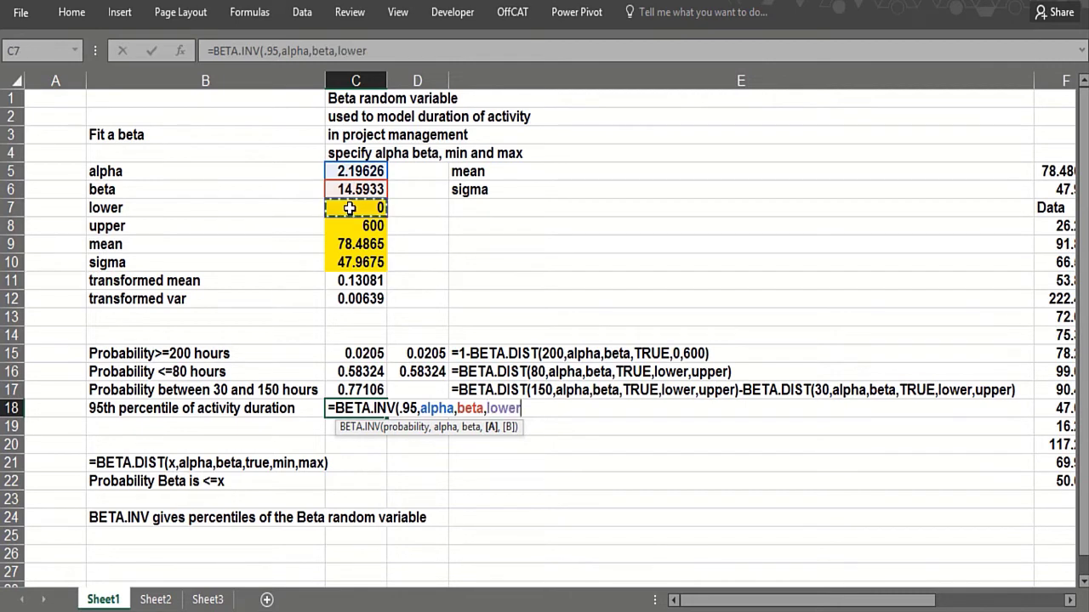
pyautogui.write(',')
pyautogui.click(348, 225)
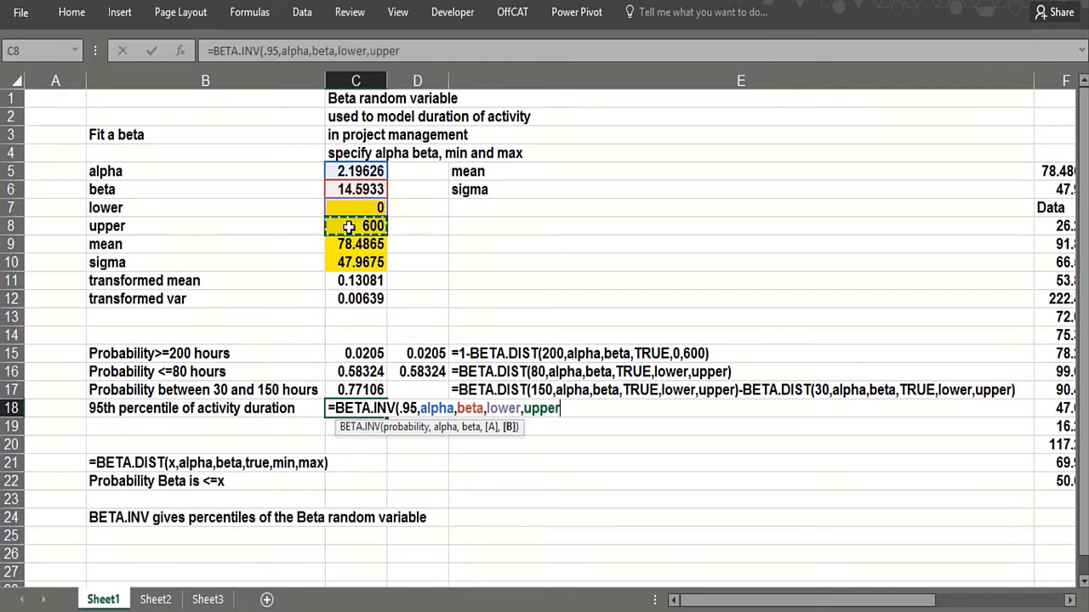
pyautogui.press('Return')
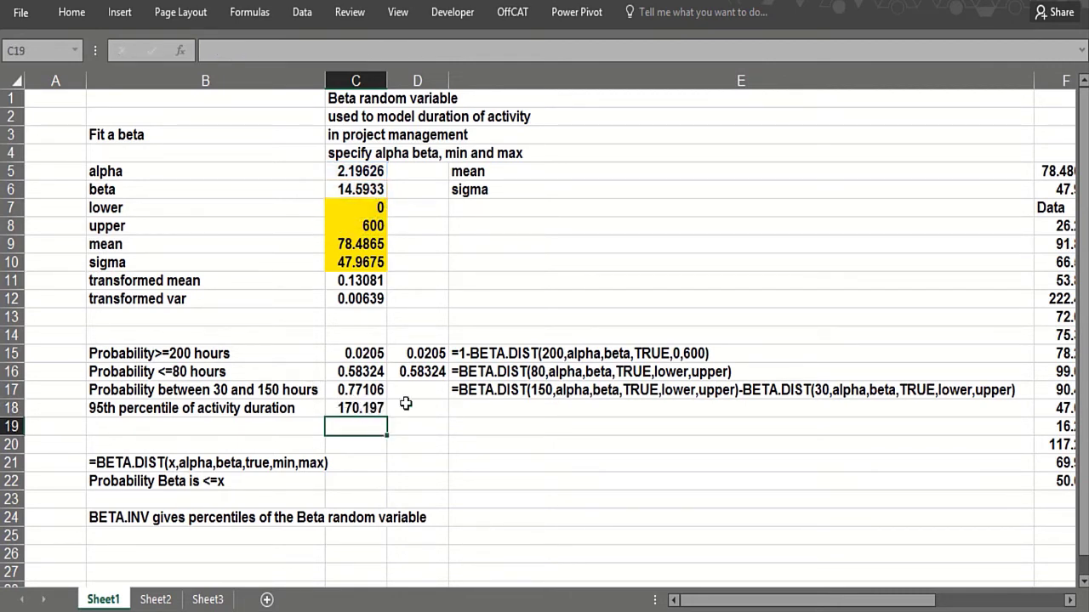
pyautogui.click(432, 401)
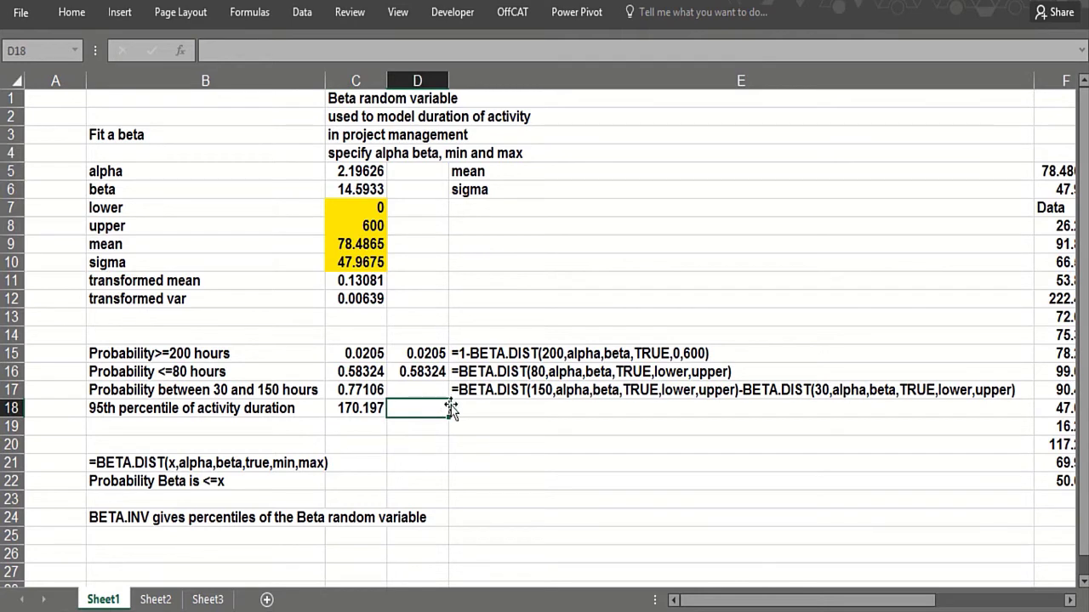
# - Enter =FORMULATEXT(C18) in E18
pyautogui.click(488, 410)
pyautogui.write('=form')
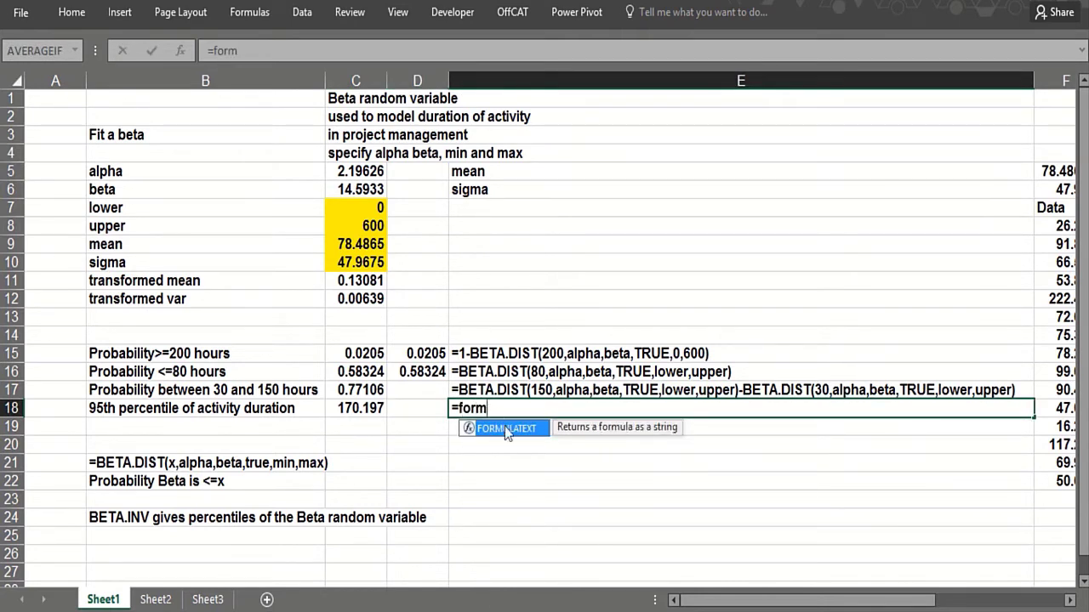
pyautogui.doubleClick(505, 428)
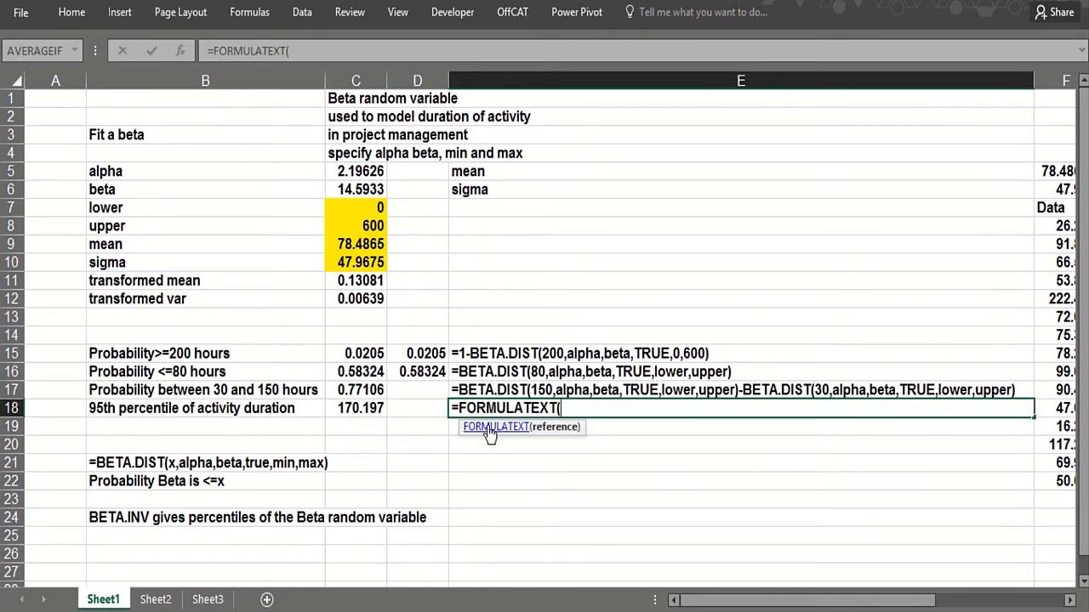
pyautogui.click(359, 409)
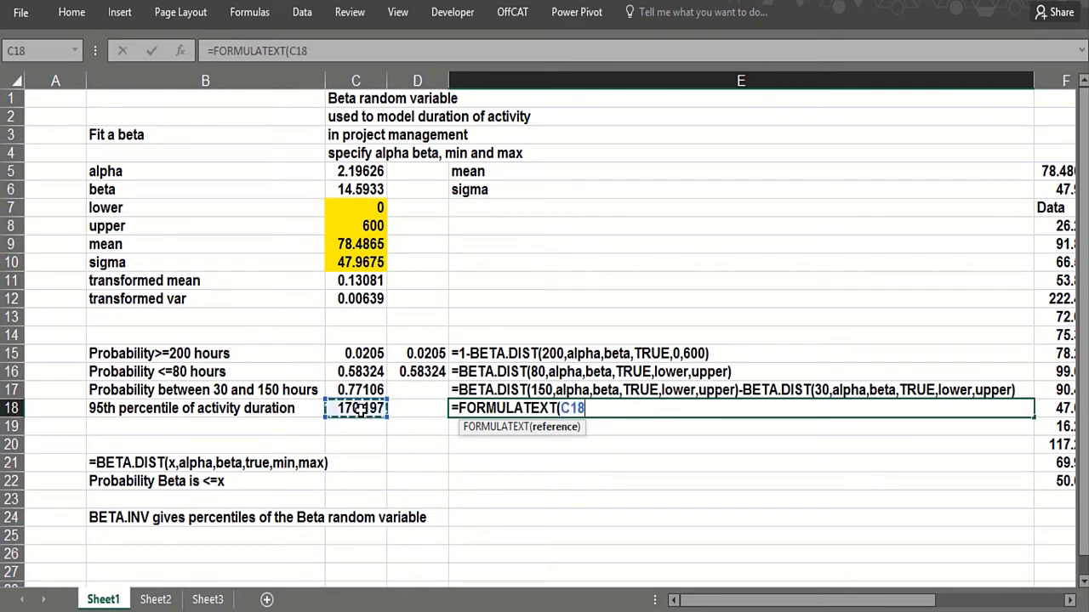
pyautogui.press('Return')
# - Review the formulas in C15 and C18 and the formula text in E18
pyautogui.click(368, 353)
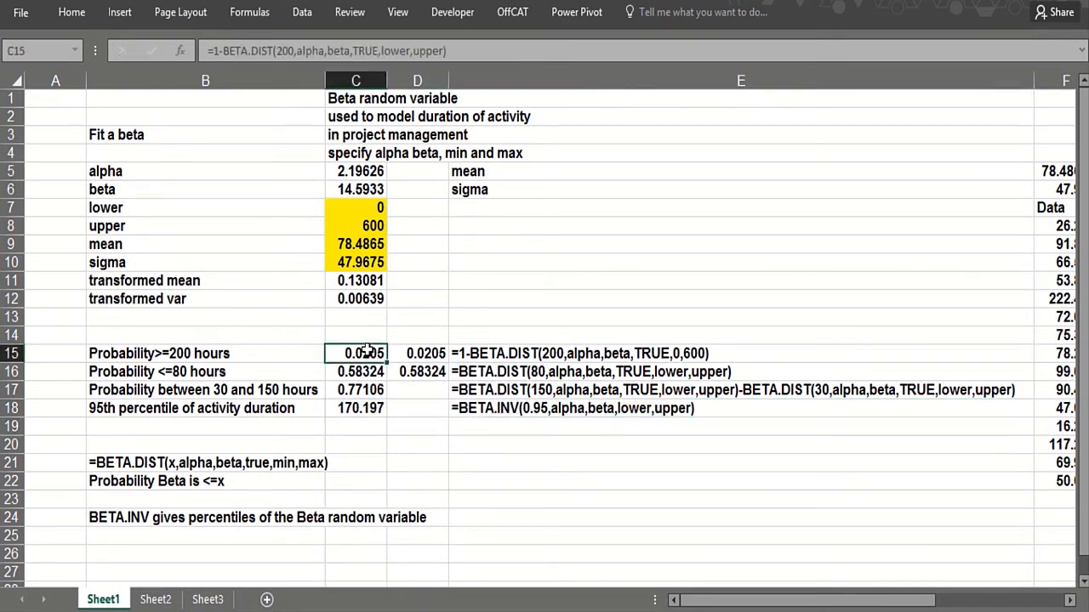
pyautogui.click(416, 393)
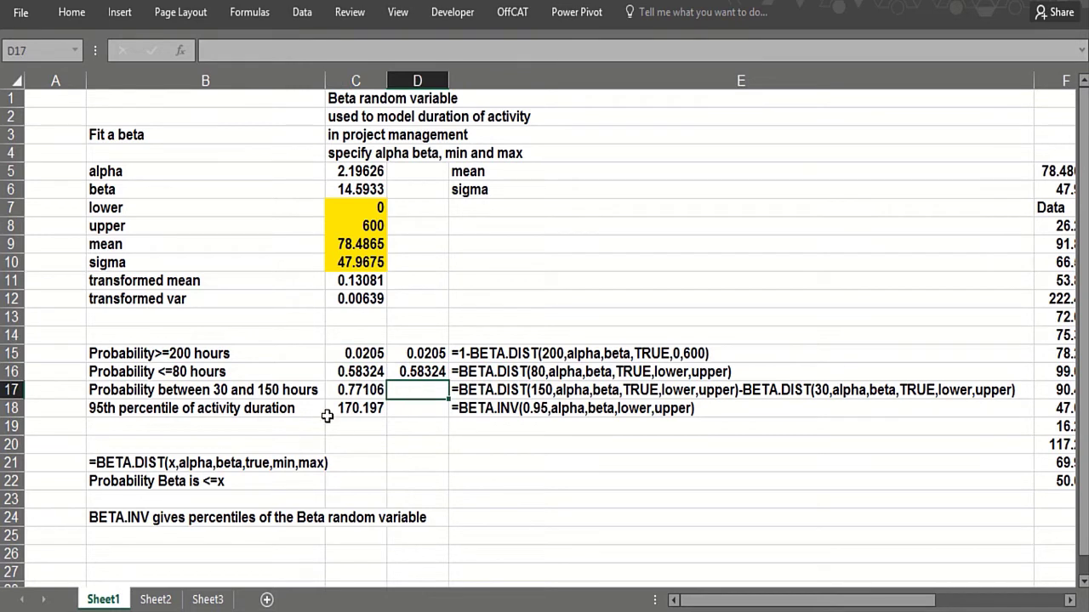
pyautogui.click(337, 408)
pyautogui.click(466, 408)
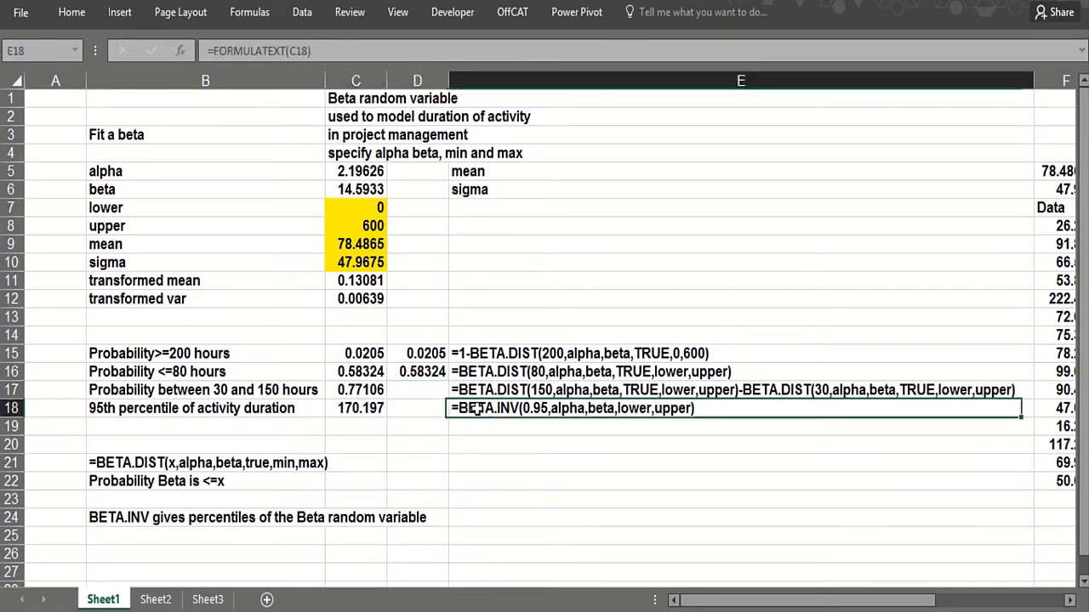
pyautogui.click(371, 413)
pyautogui.click(540, 477)
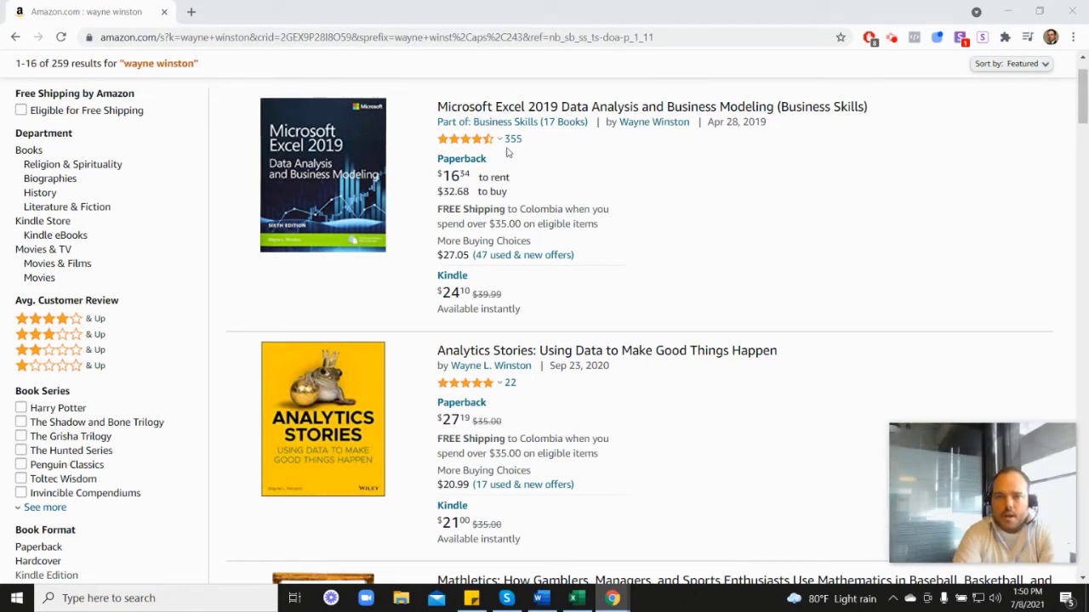
# - Check Marketing Analytics' 4.5-star rating breakdown and scroll through the author's listed books
pyautogui.moveTo(467, 147)
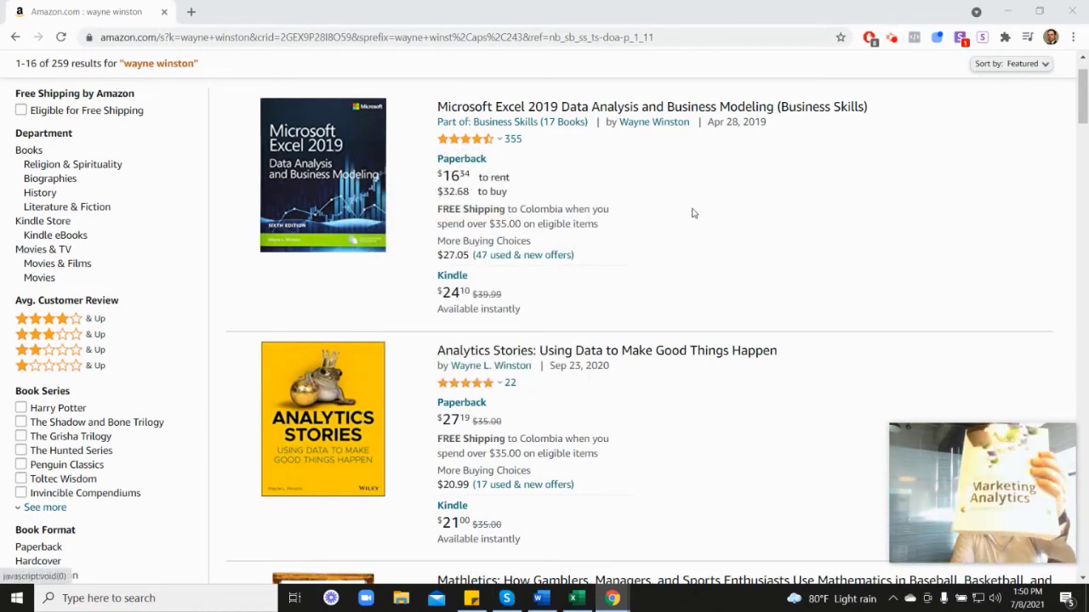
pyautogui.scroll(-6, 973, 349)
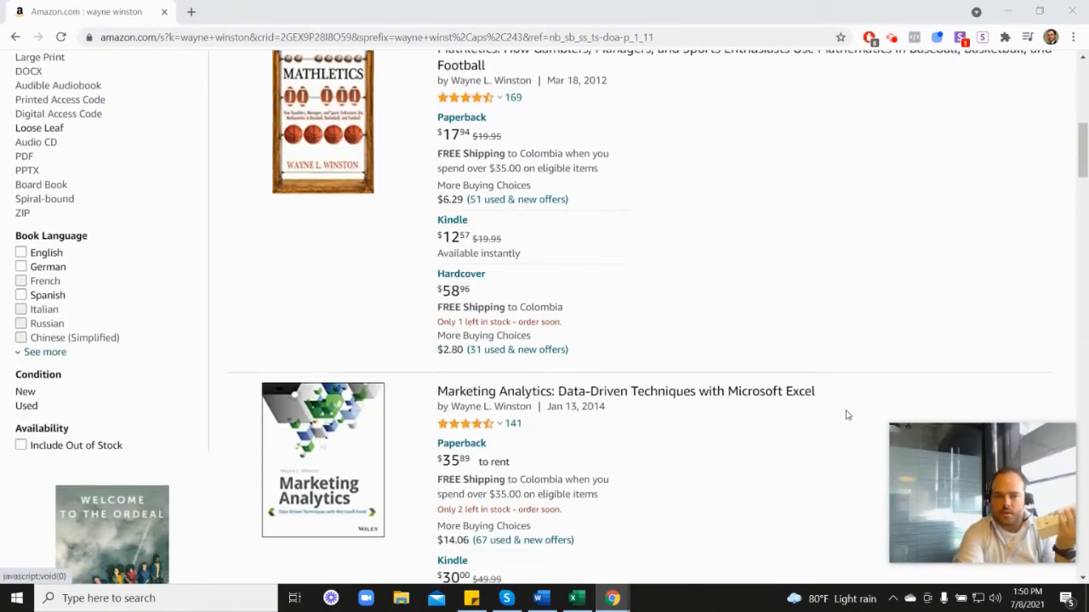
pyautogui.scroll(-1, 847, 415)
pyautogui.moveTo(481, 320)
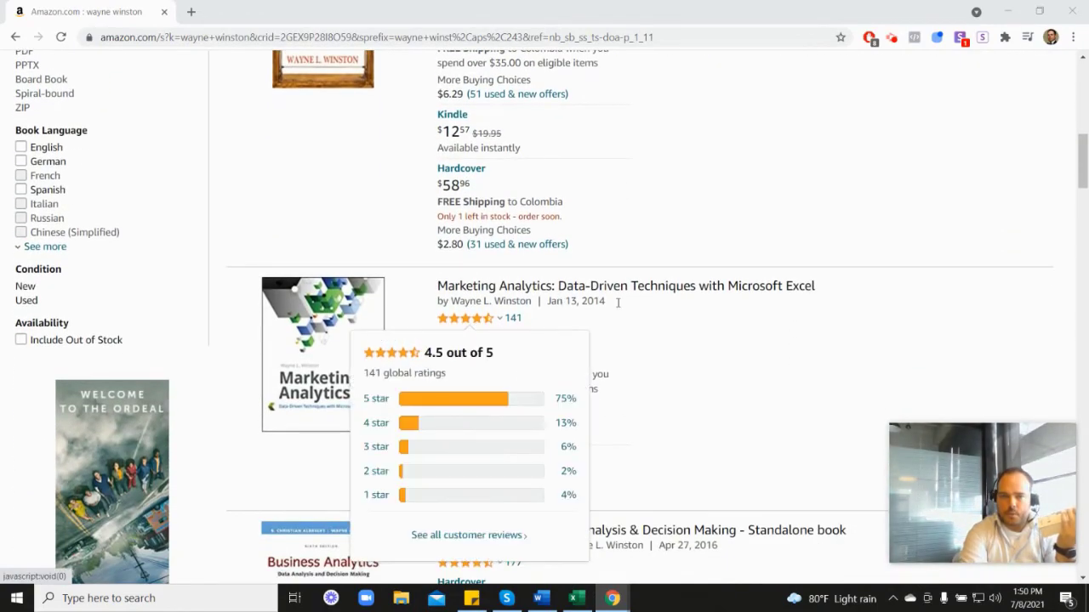
pyautogui.scroll(5, 634, 323)
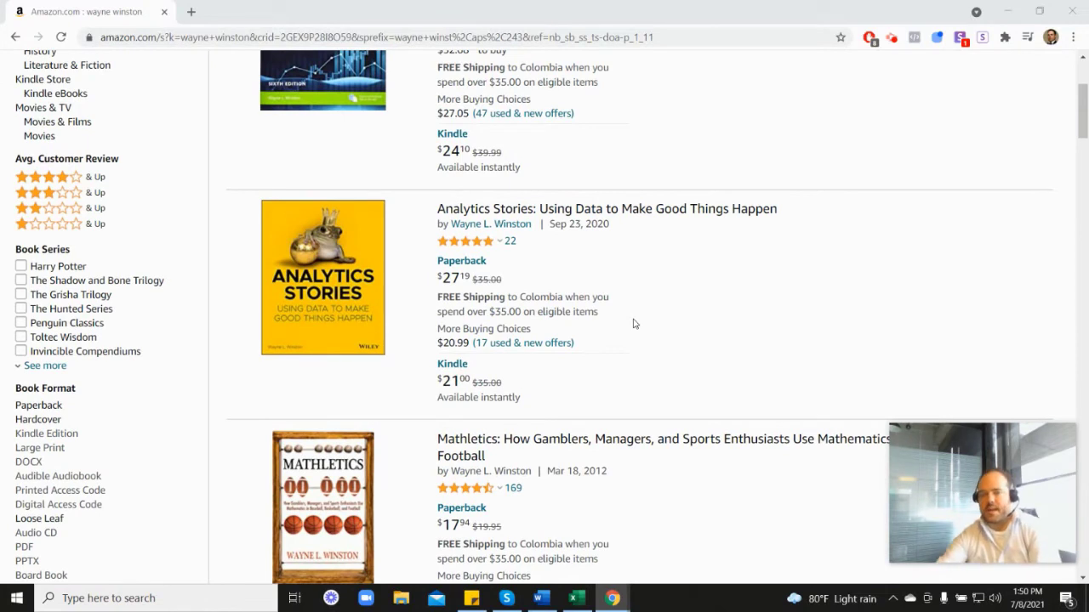